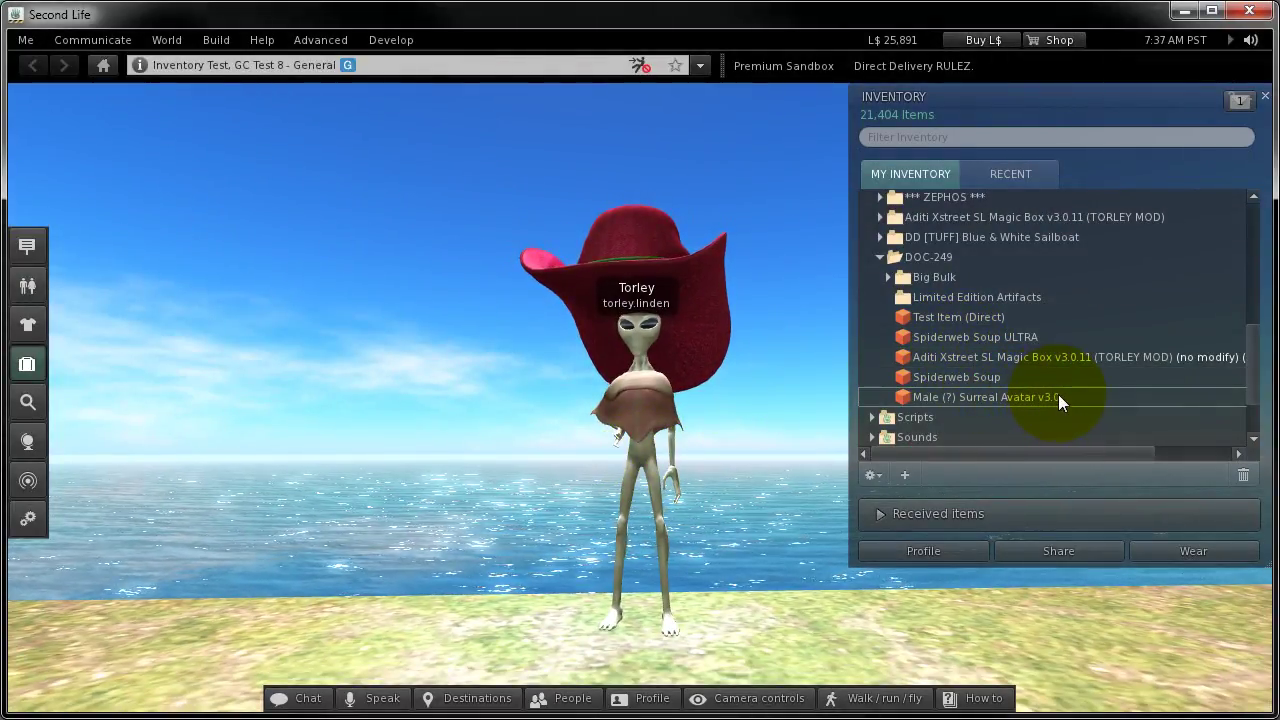
Step: Rez the Male (?) Surreal Avatar v3.0 box on the ground, open it, and copy its contents to inventory
{"action": "left_click_drag", "start_coordinate": [1064, 396], "coordinate": [411, 633]}
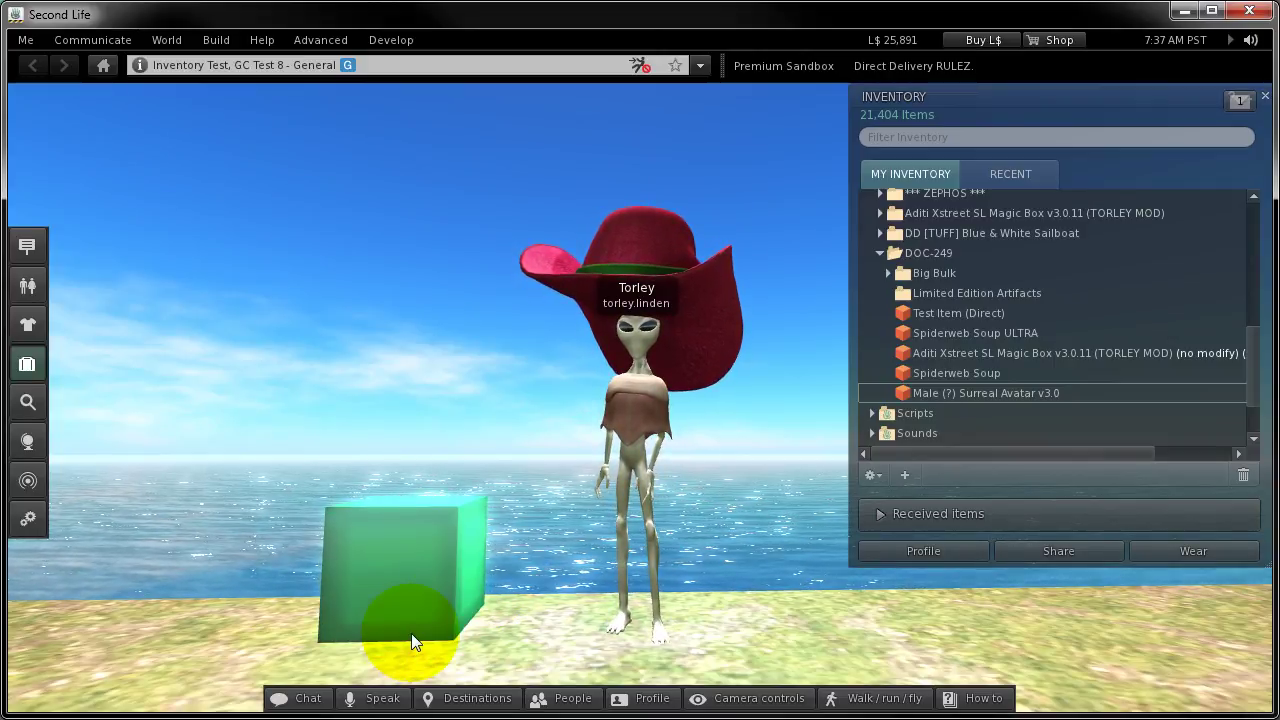
{"action": "right_click", "coordinate": [407, 565]}
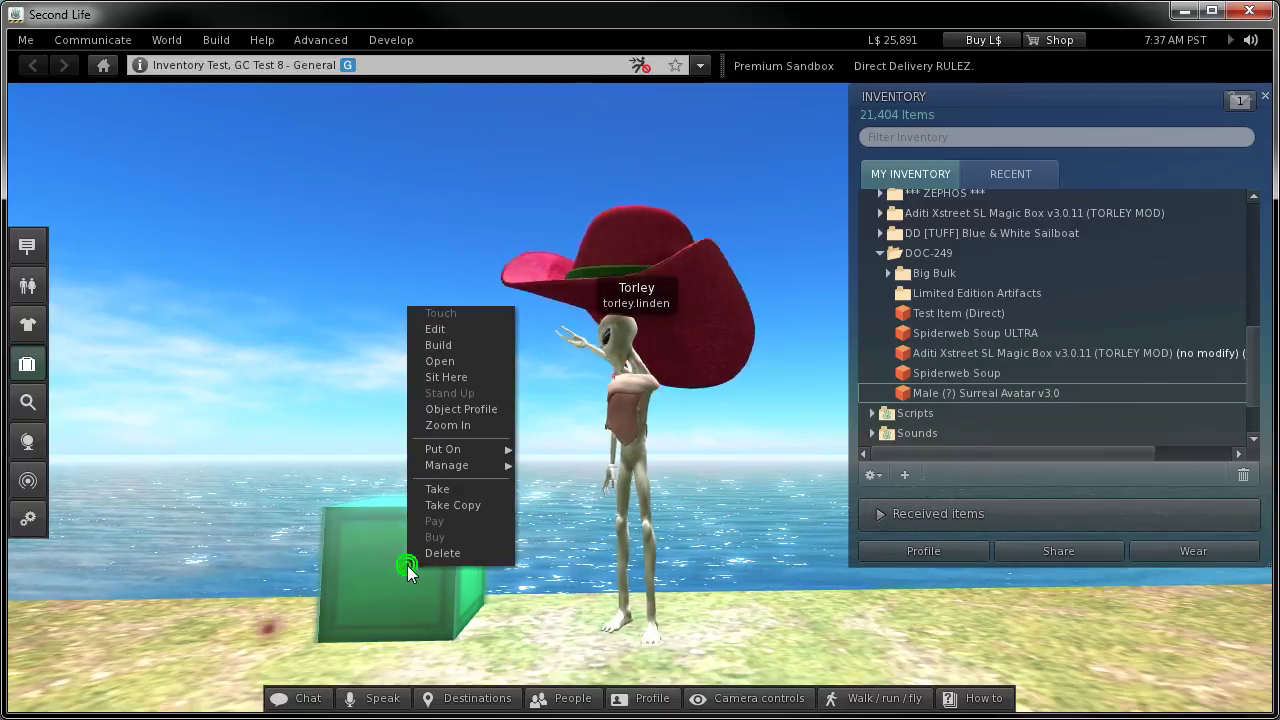
{"action": "left_click", "coordinate": [461, 358]}
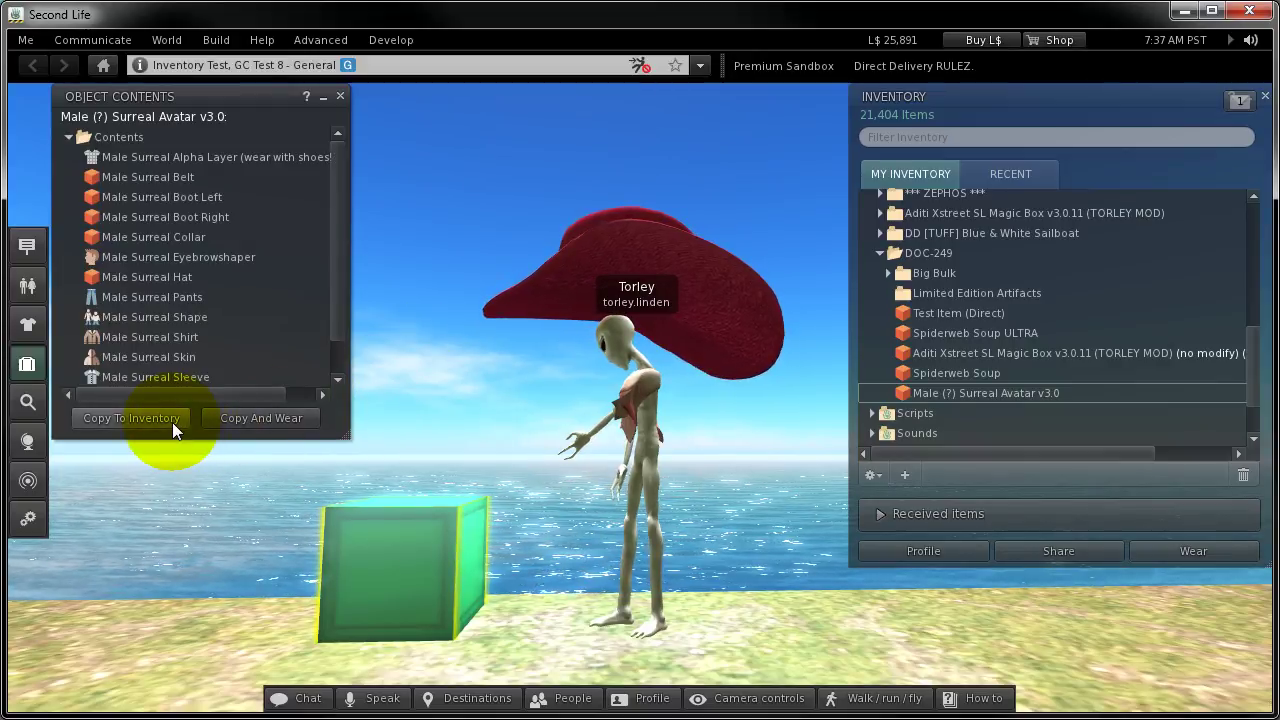
{"action": "left_click", "coordinate": [131, 418]}
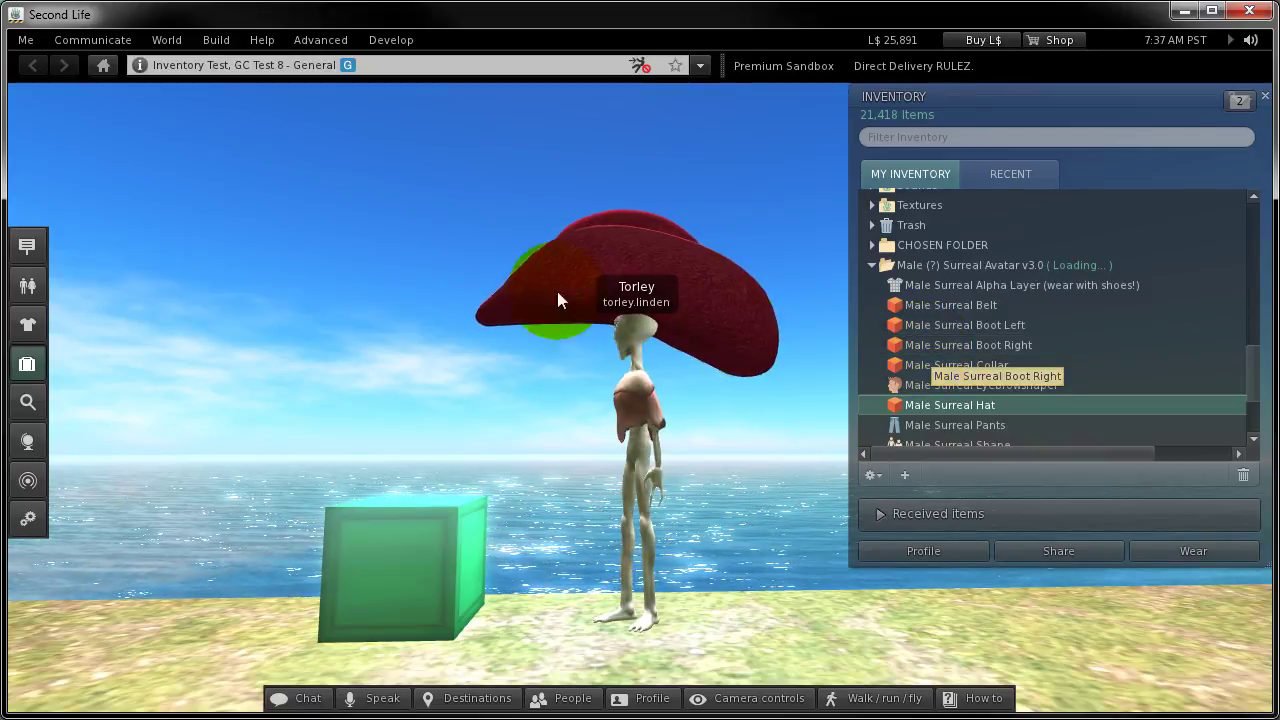
Step: Open the Merchant Outbox from the Me menu and move it to the left
{"action": "left_click", "coordinate": [25, 40]}
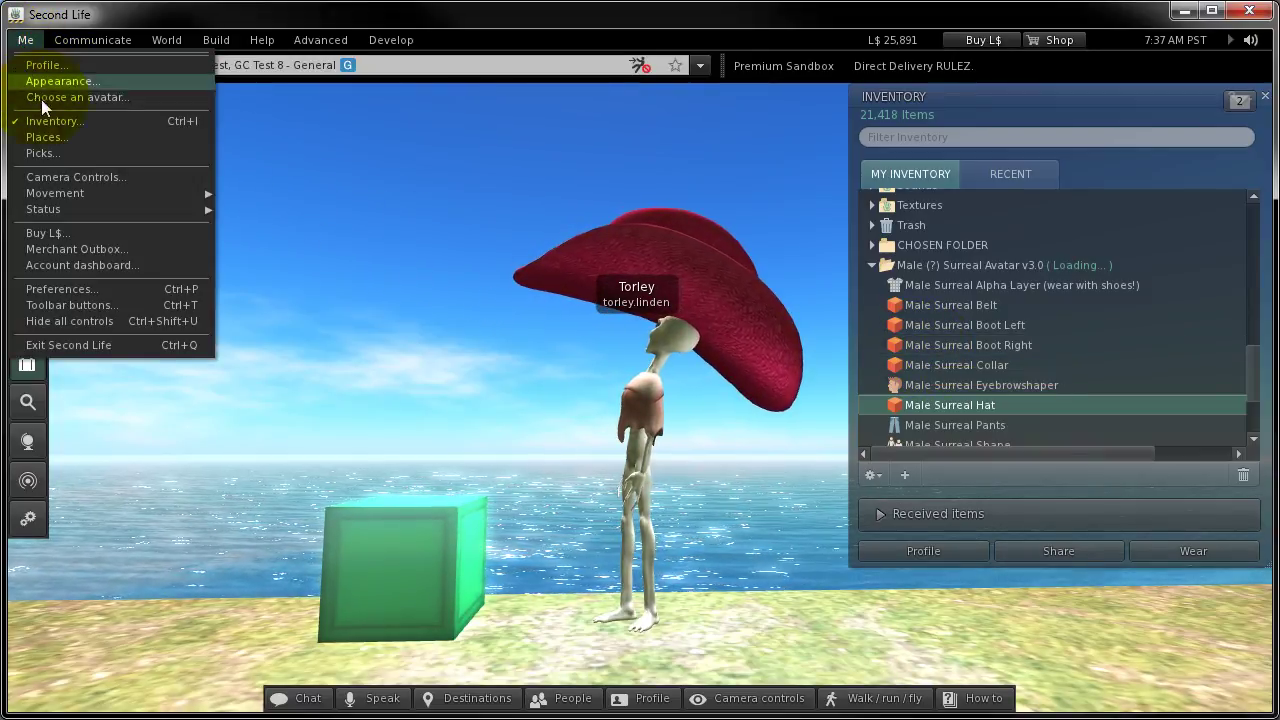
{"action": "left_click", "coordinate": [136, 249]}
{"action": "left_click_drag", "start_coordinate": [857, 114], "coordinate": [153, 114]}
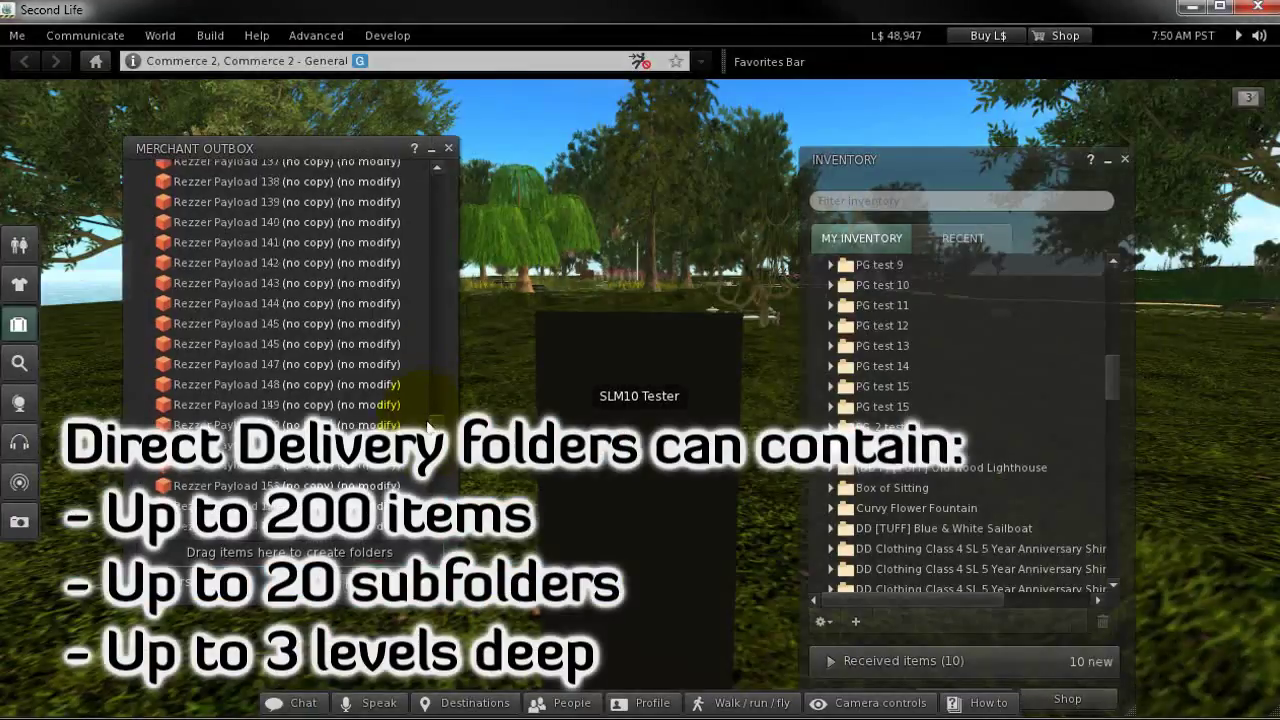
Step: Expand the A and c inventory folders and select the Male (?) Surreal Avatar v3.0 folder
{"action": "scroll", "coordinate": [420, 374], "scroll_direction": "up", "scroll_amount": 5}
{"action": "left_click_drag", "start_coordinate": [417, 338], "coordinate": [424, 182]}
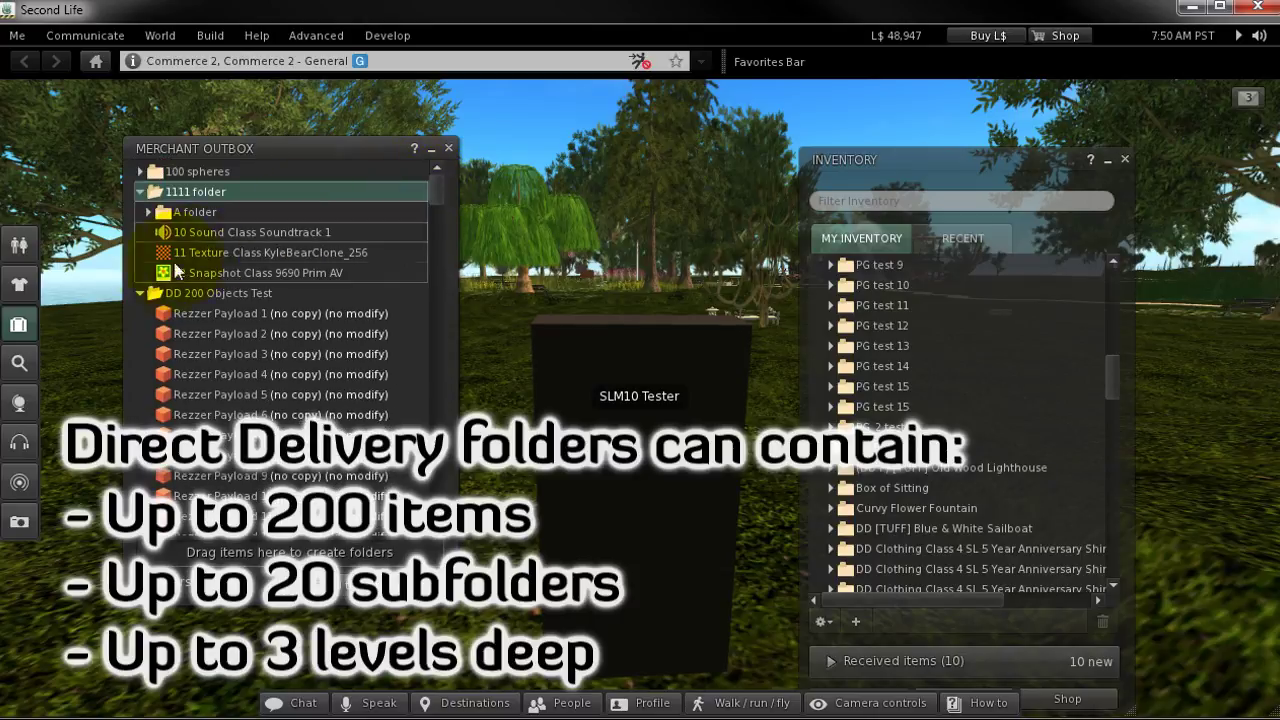
{"action": "left_click", "coordinate": [148, 213]}
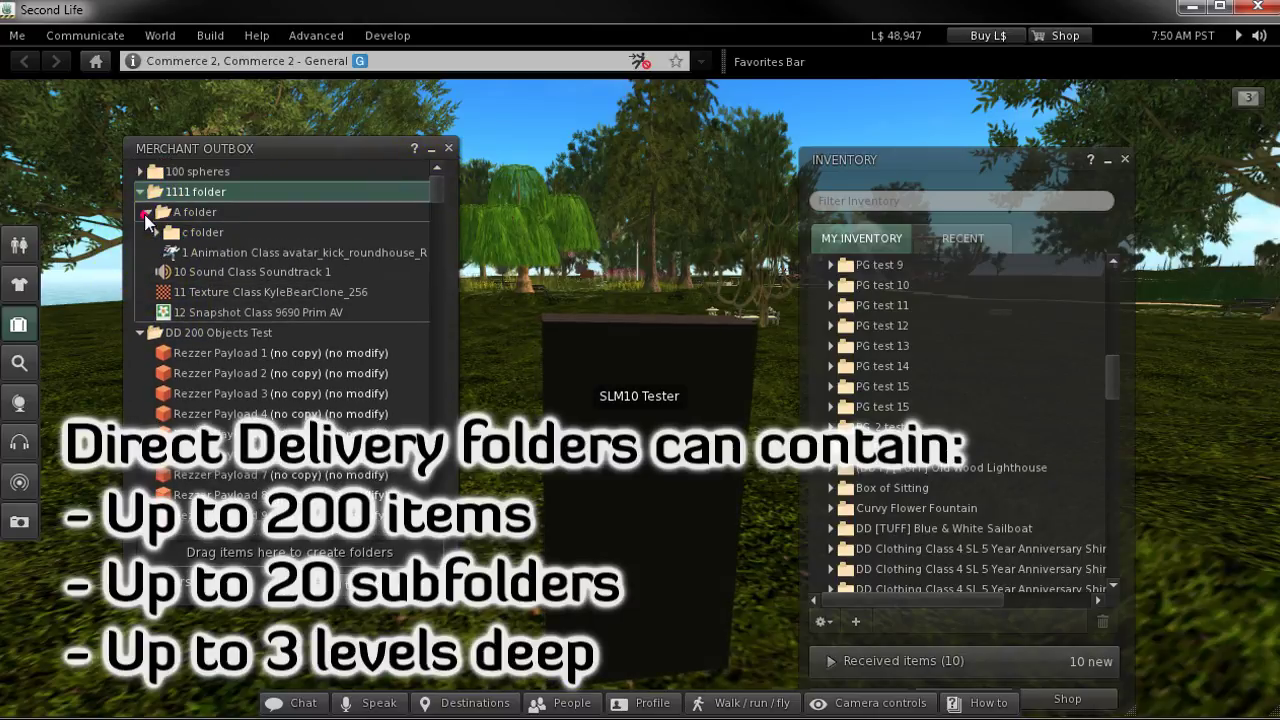
{"action": "left_click", "coordinate": [158, 232]}
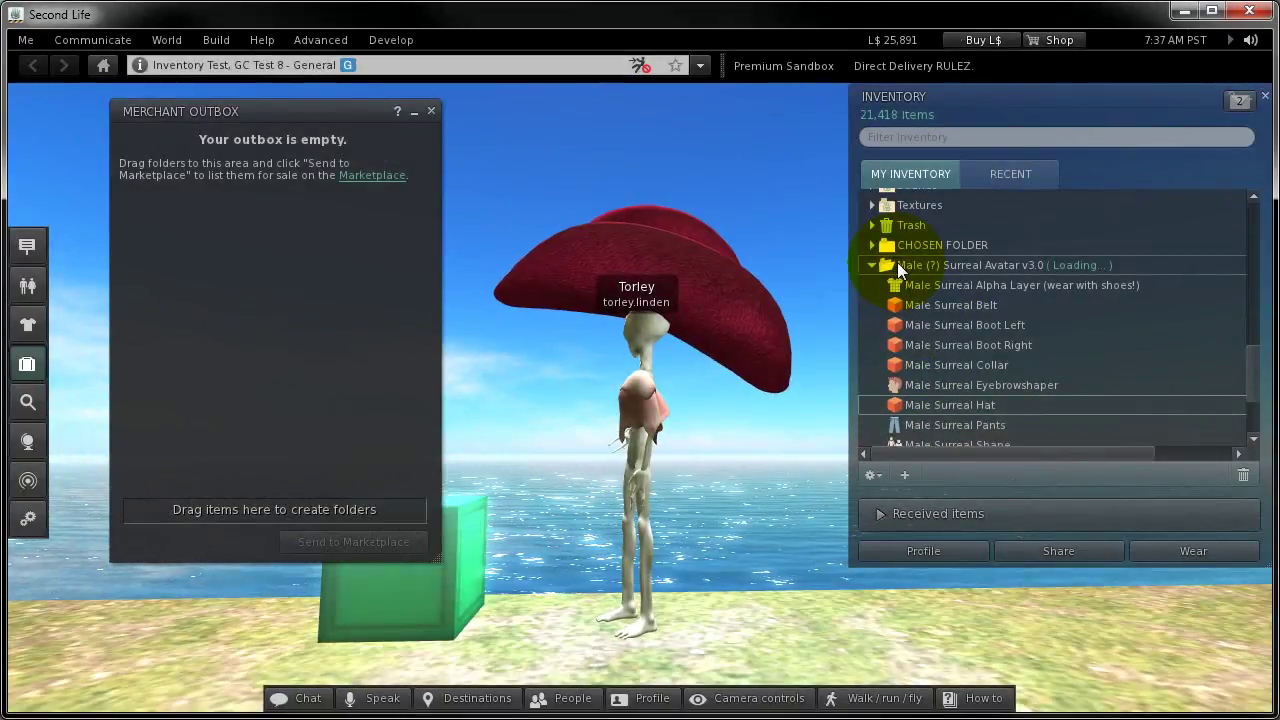
{"action": "left_click", "coordinate": [897, 263]}
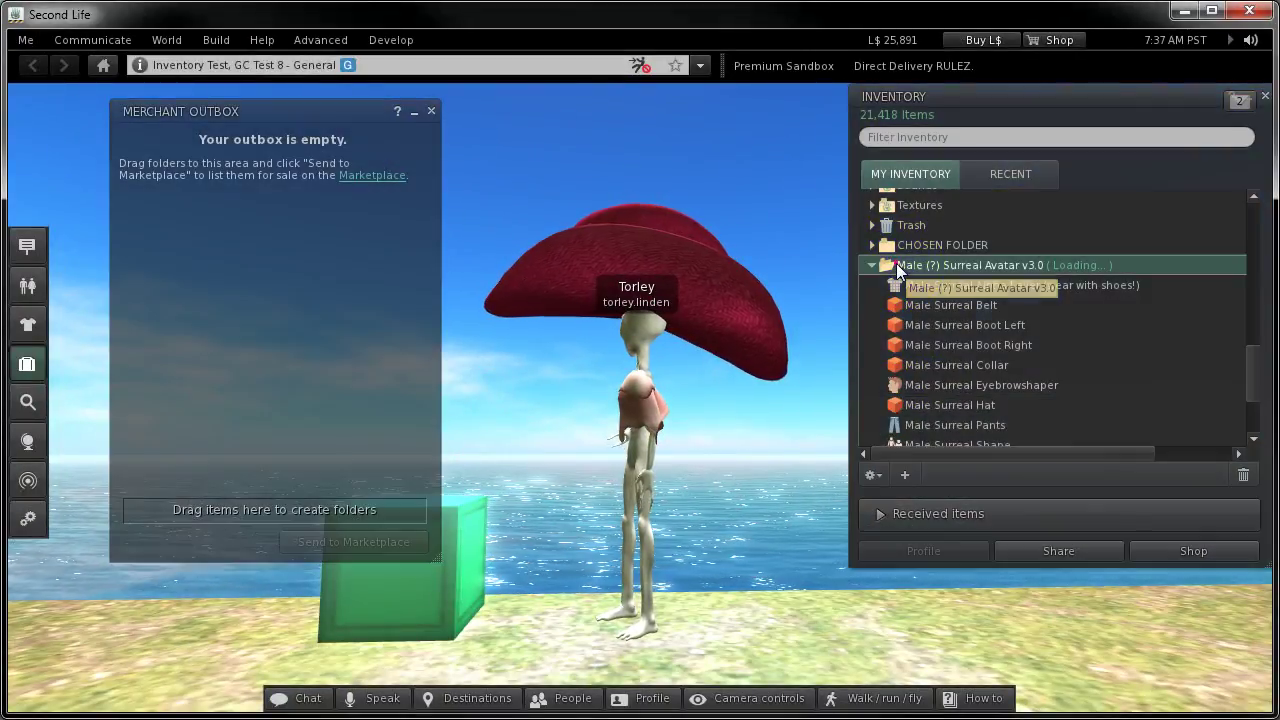
Step: Move the Male (?) Surreal Avatar v3.0 folder into the outbox, check its items, and send it to Marketplace
{"action": "left_click_drag", "start_coordinate": [896, 263], "coordinate": [283, 320]}
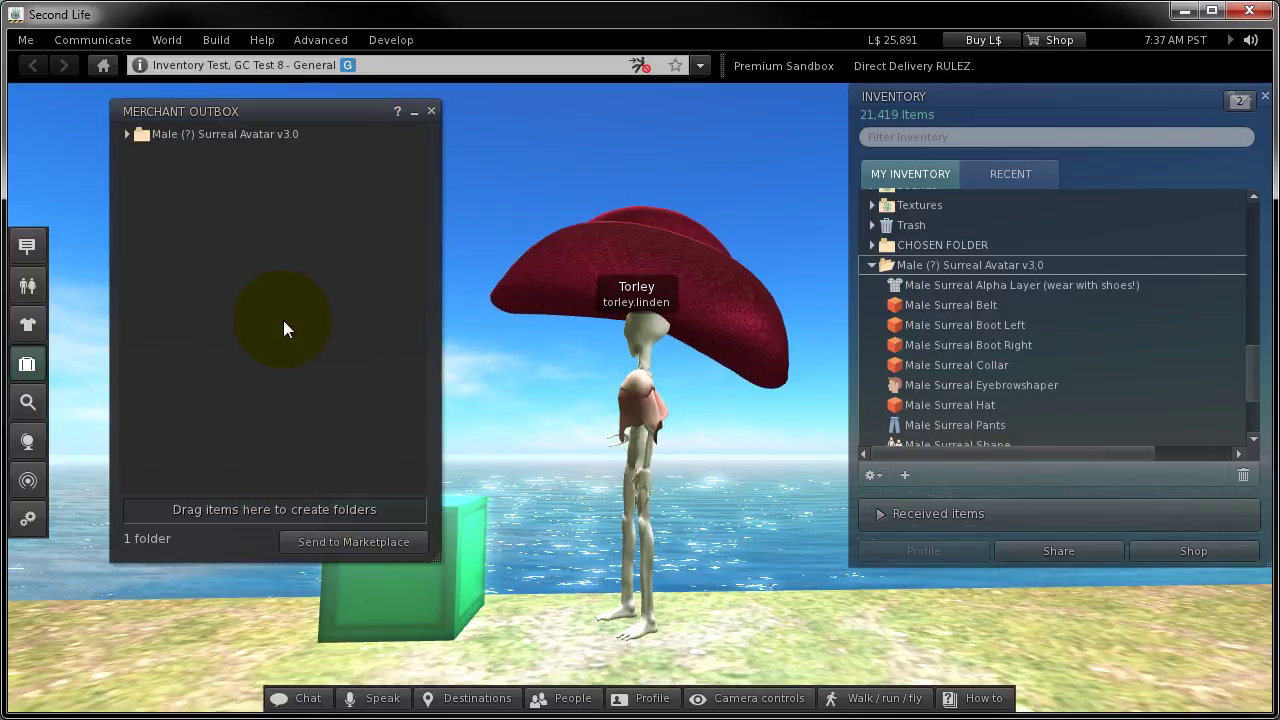
{"action": "left_click", "coordinate": [129, 134]}
{"action": "left_click", "coordinate": [126, 133]}
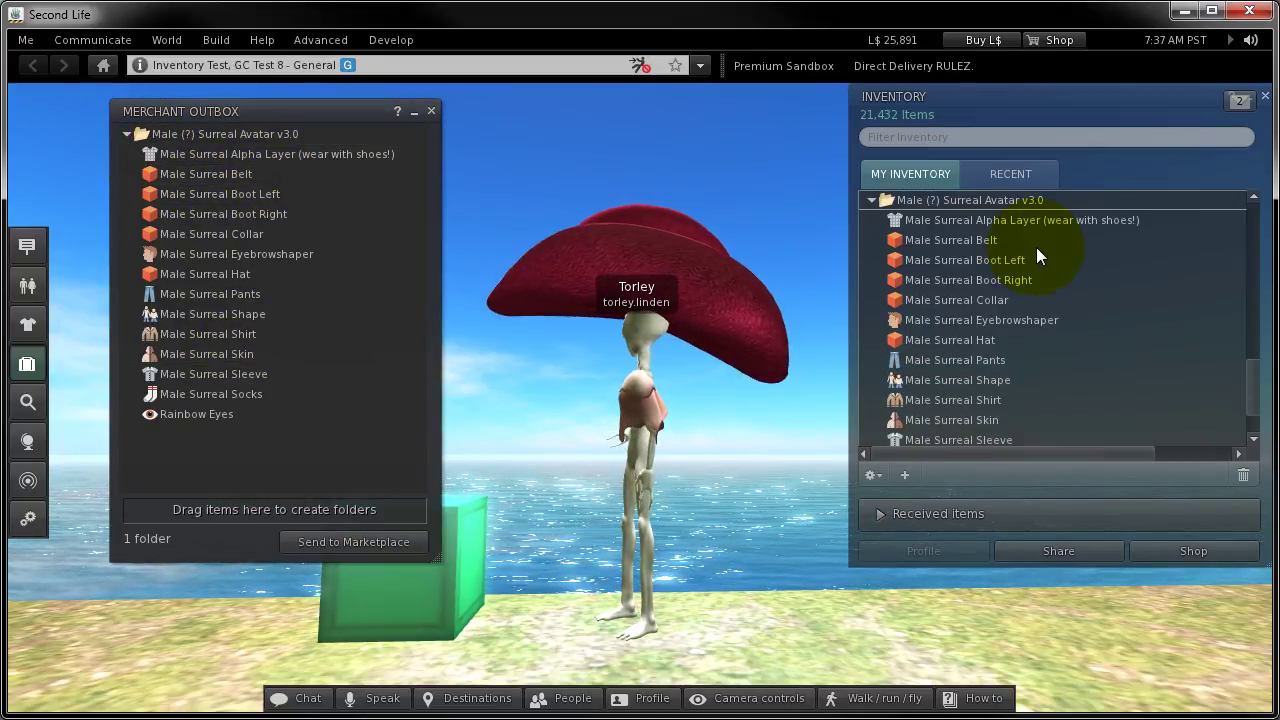
{"action": "scroll", "coordinate": [1000, 262], "scroll_direction": "down", "scroll_amount": 3}
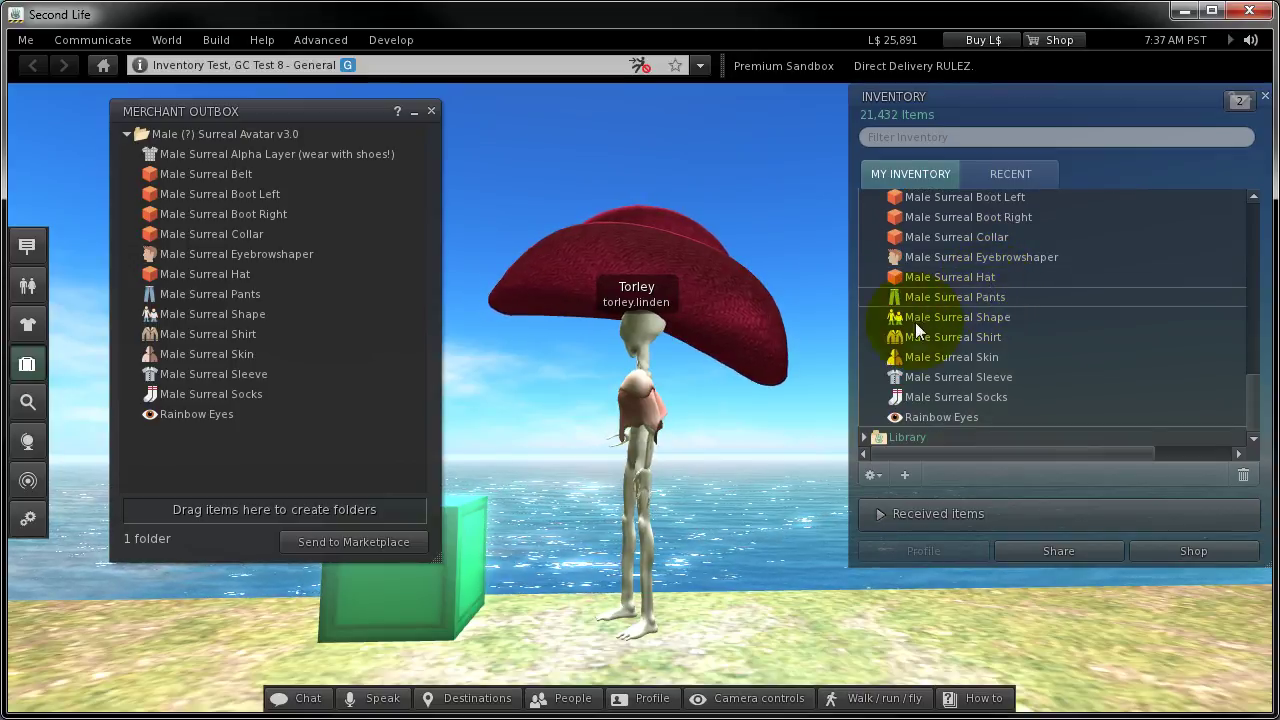
{"action": "left_click", "coordinate": [399, 543]}
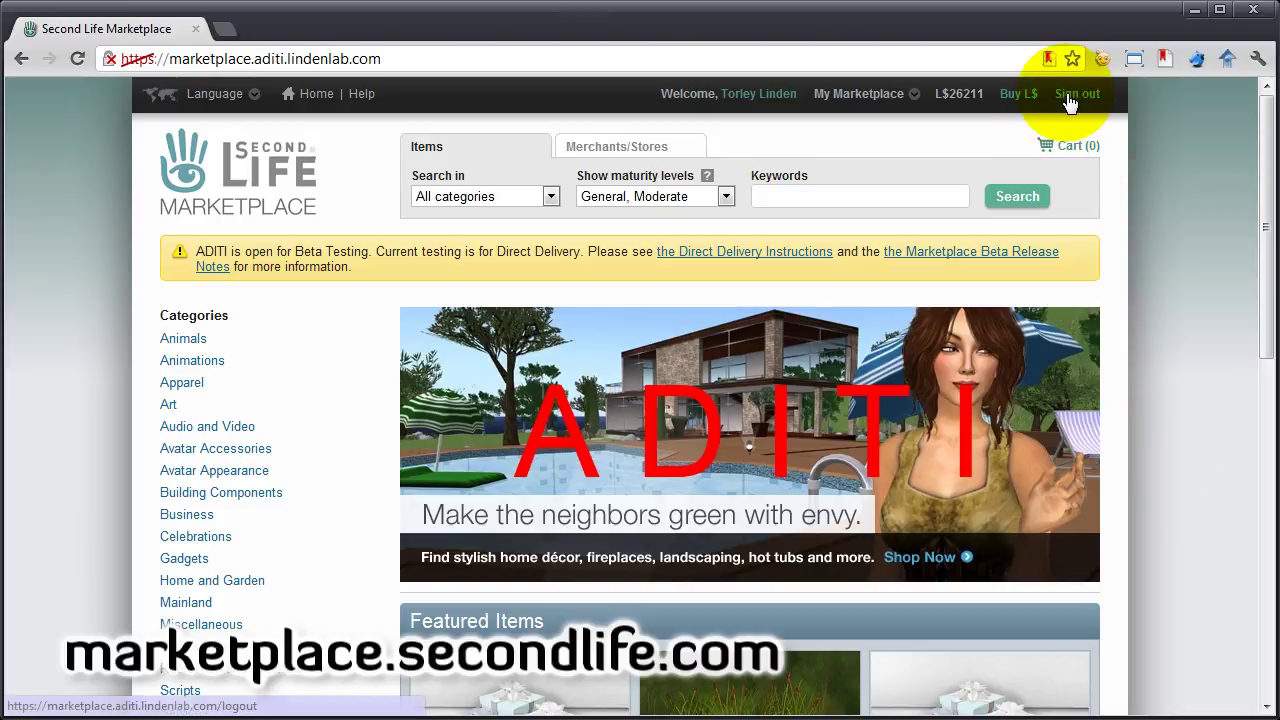
Step: Go to the Merchant home page and open Manage listings
{"action": "mouse_move", "coordinate": [916, 94]}
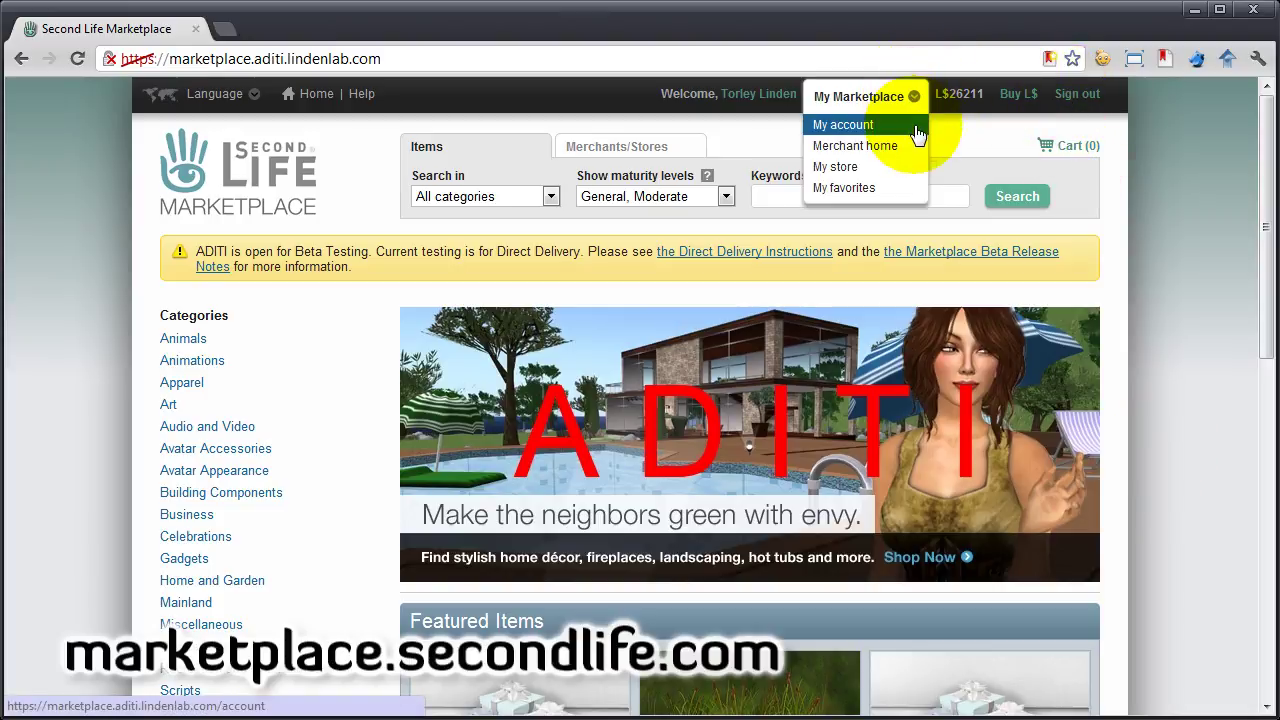
{"action": "left_click", "coordinate": [909, 145]}
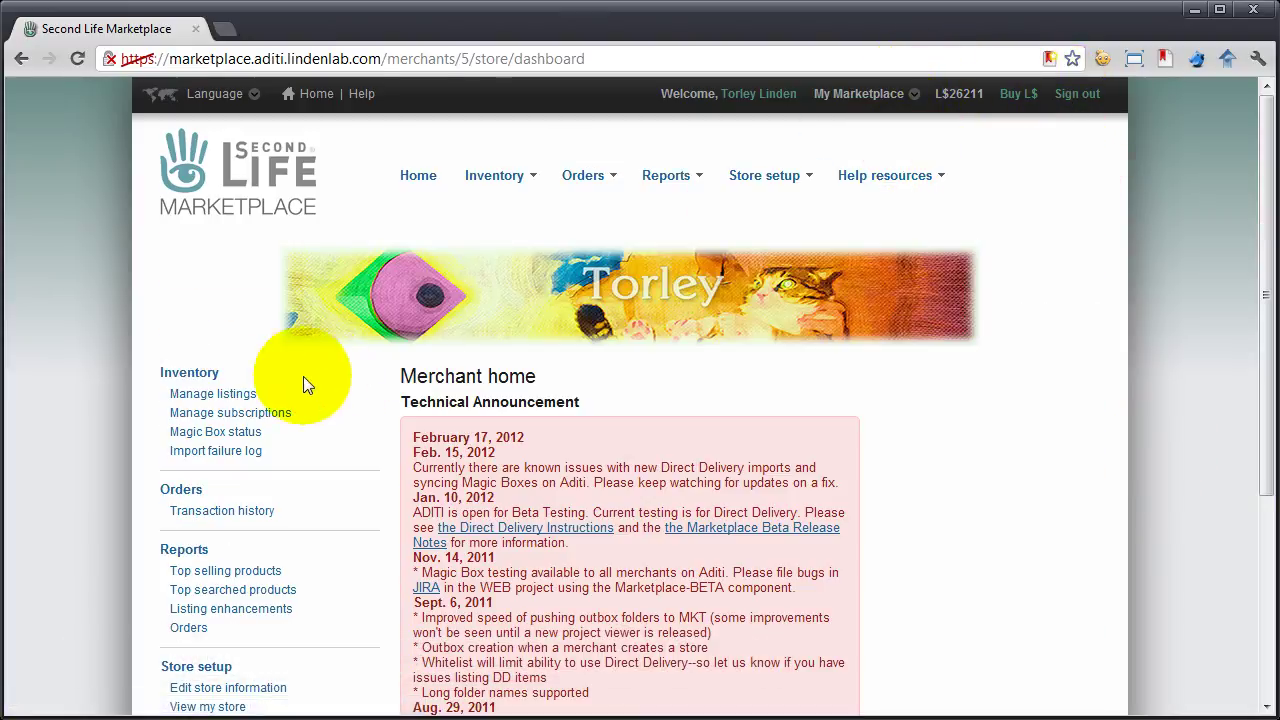
{"action": "left_click", "coordinate": [255, 396]}
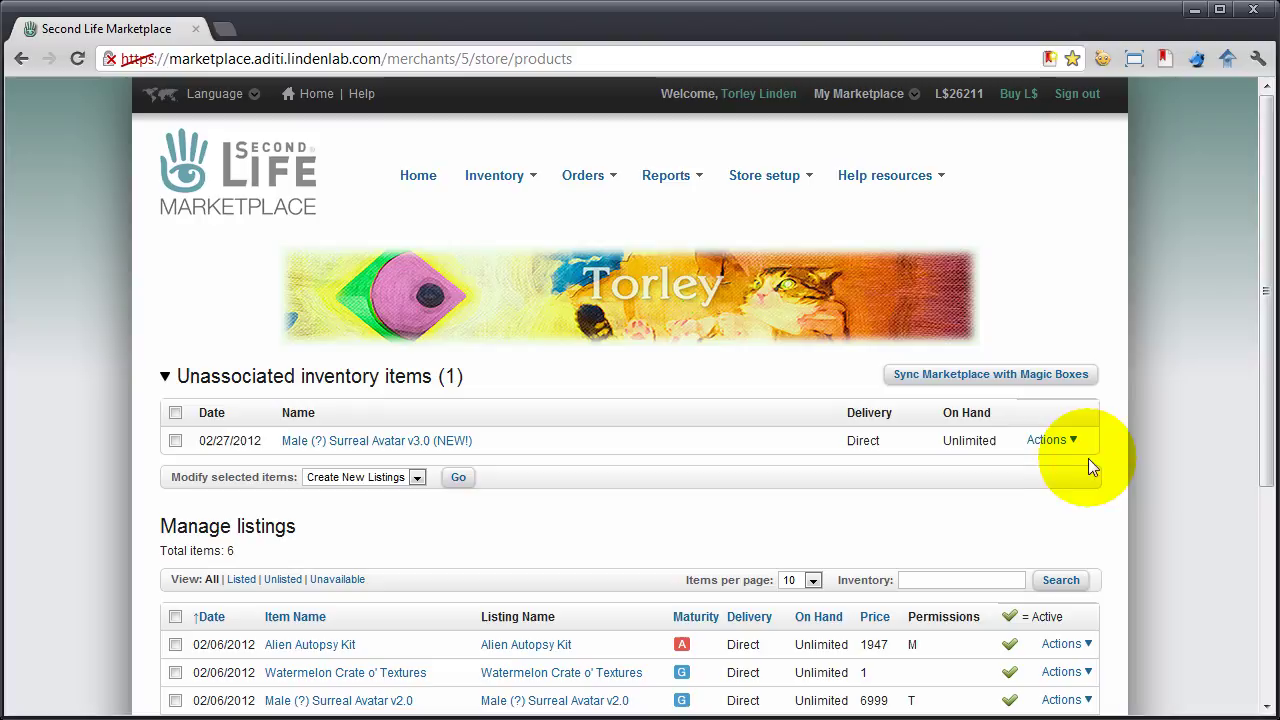
Step: View the contents of the unassociated Male (?) Surreal Avatar v3.0 (NEW!) item, then close the list
{"action": "left_click", "coordinate": [1066, 442]}
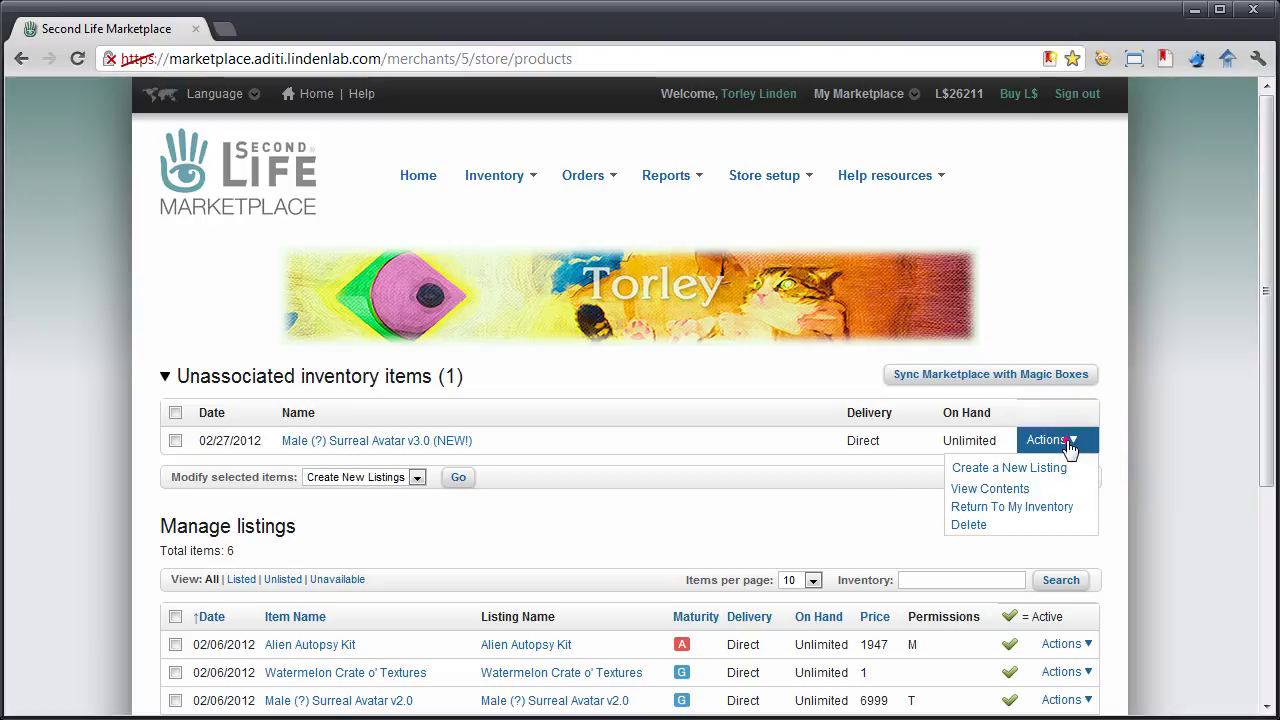
{"action": "left_click", "coordinate": [1038, 488]}
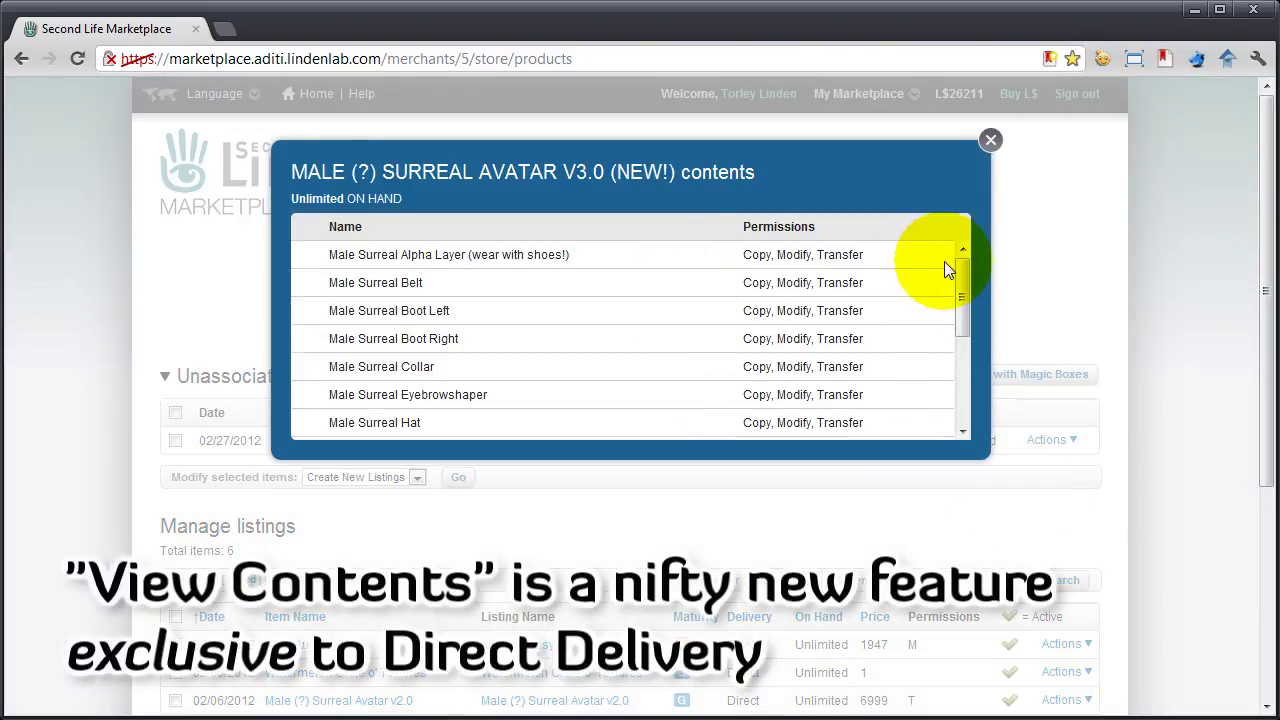
{"action": "scroll", "coordinate": [946, 266], "scroll_direction": "down", "scroll_amount": 3}
{"action": "left_click", "coordinate": [992, 140]}
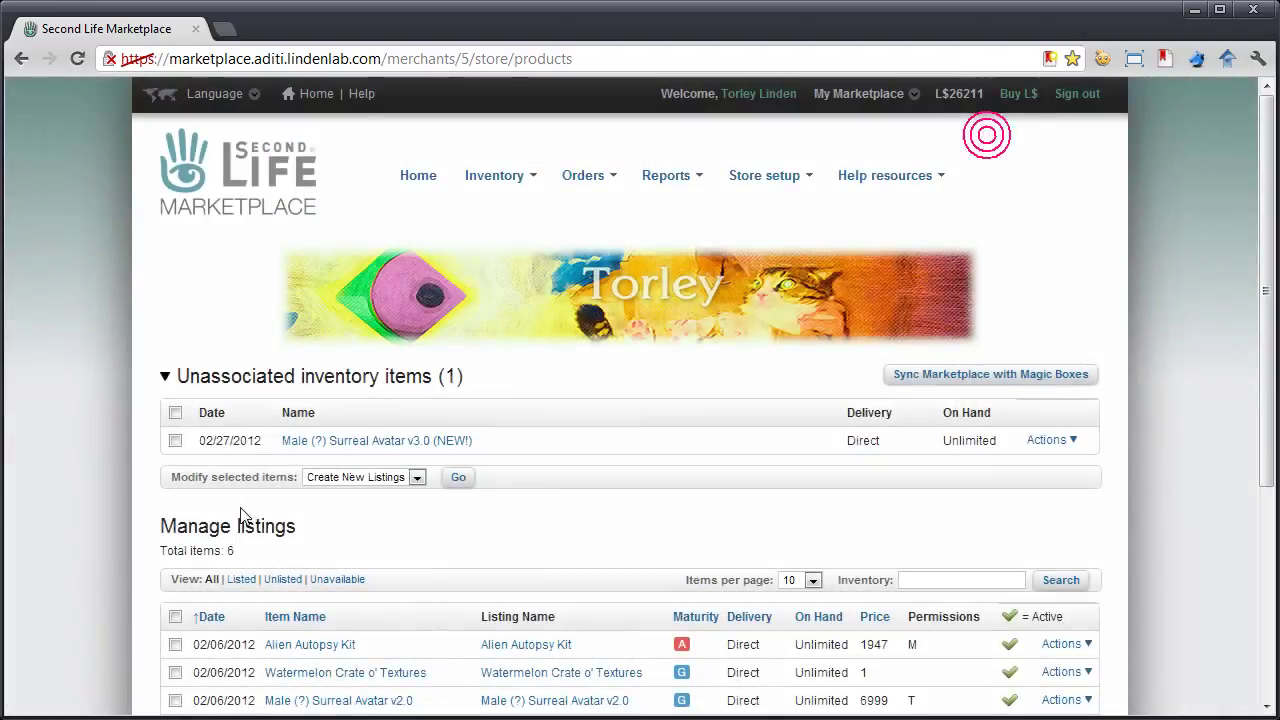
Step: Tick the Male (?) Surreal Avatar v3.0 (NEW!) item and show Actions for the v2.0 listing
{"action": "left_click", "coordinate": [175, 440]}
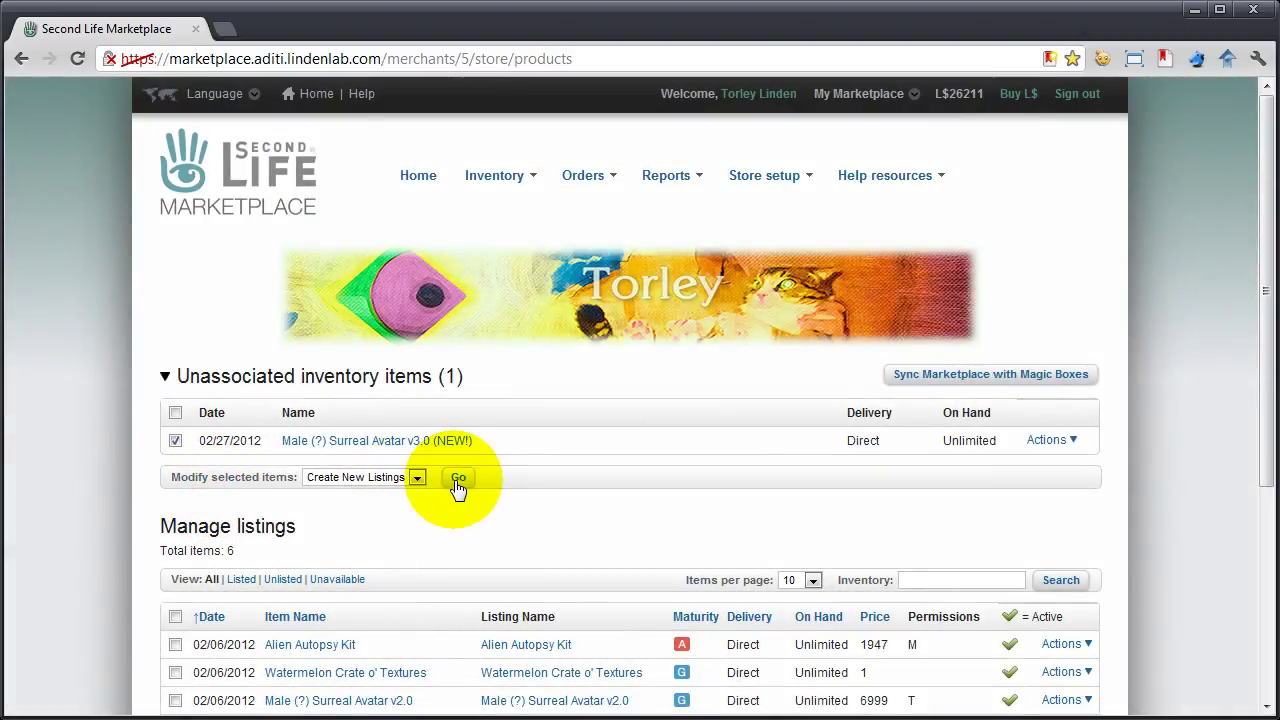
{"action": "scroll", "coordinate": [470, 460], "scroll_direction": "down", "scroll_amount": 1}
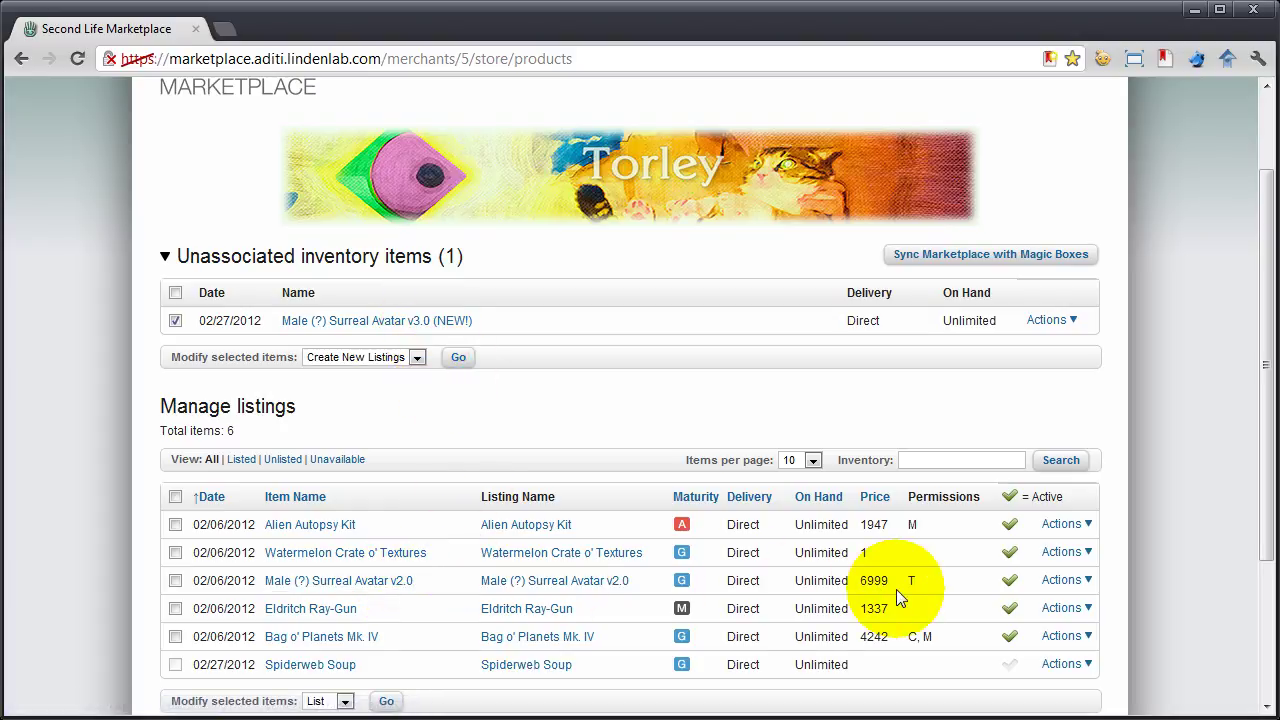
{"action": "left_click", "coordinate": [1078, 586]}
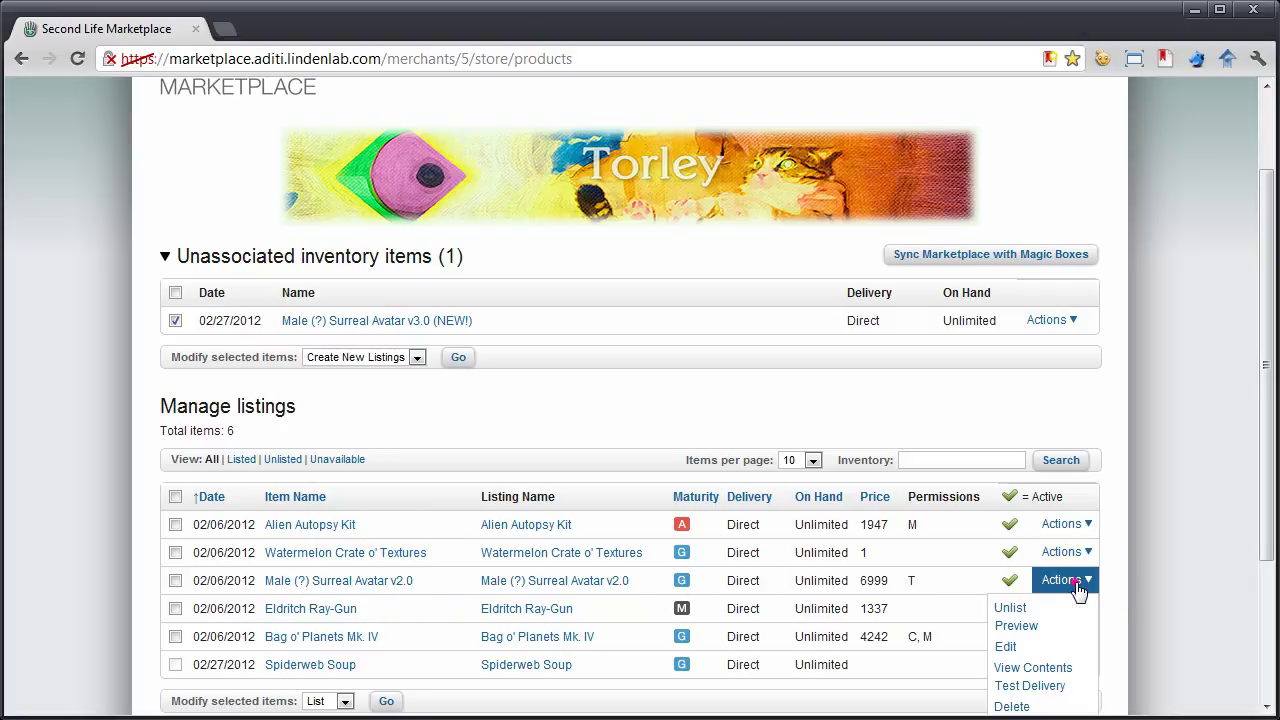
Step: Edit the v2.0 listing and associate it with the Male (?) Surreal Avatar v3.0 (NEW!) item
{"action": "left_click", "coordinate": [1034, 652]}
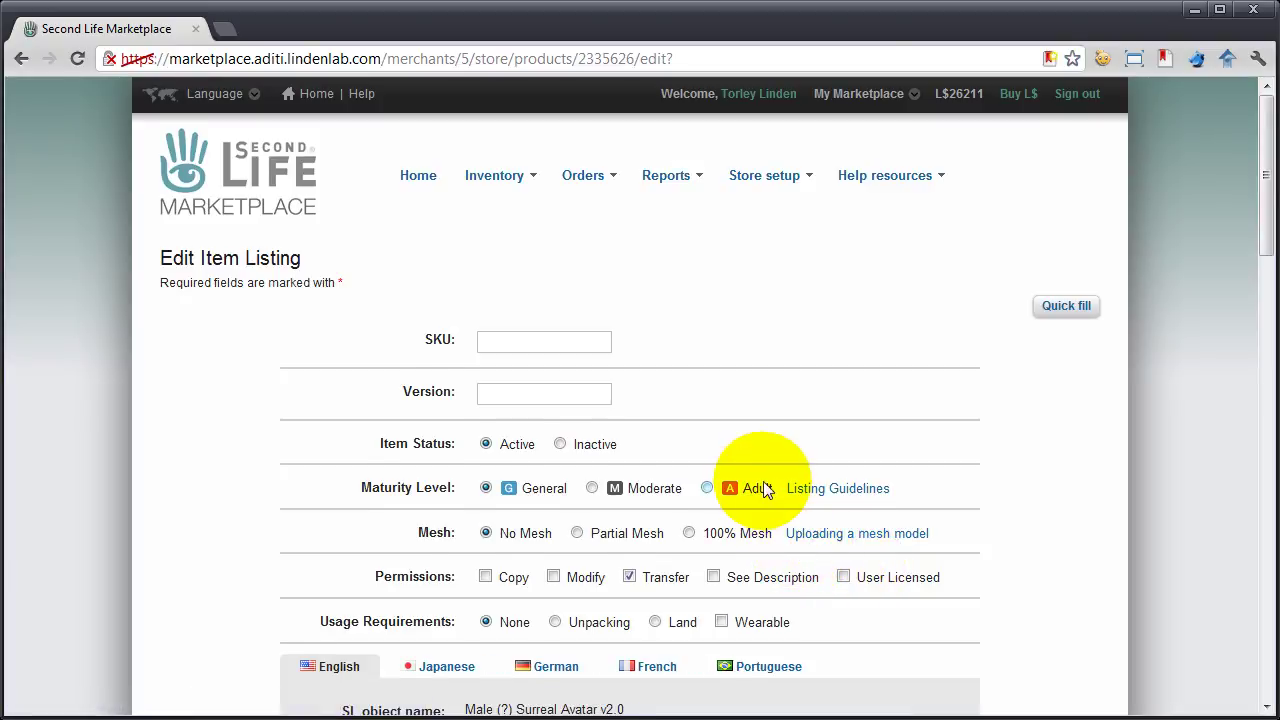
{"action": "scroll", "coordinate": [765, 485], "scroll_direction": "down", "scroll_amount": 3}
{"action": "scroll", "coordinate": [763, 481], "scroll_direction": "down", "scroll_amount": 6}
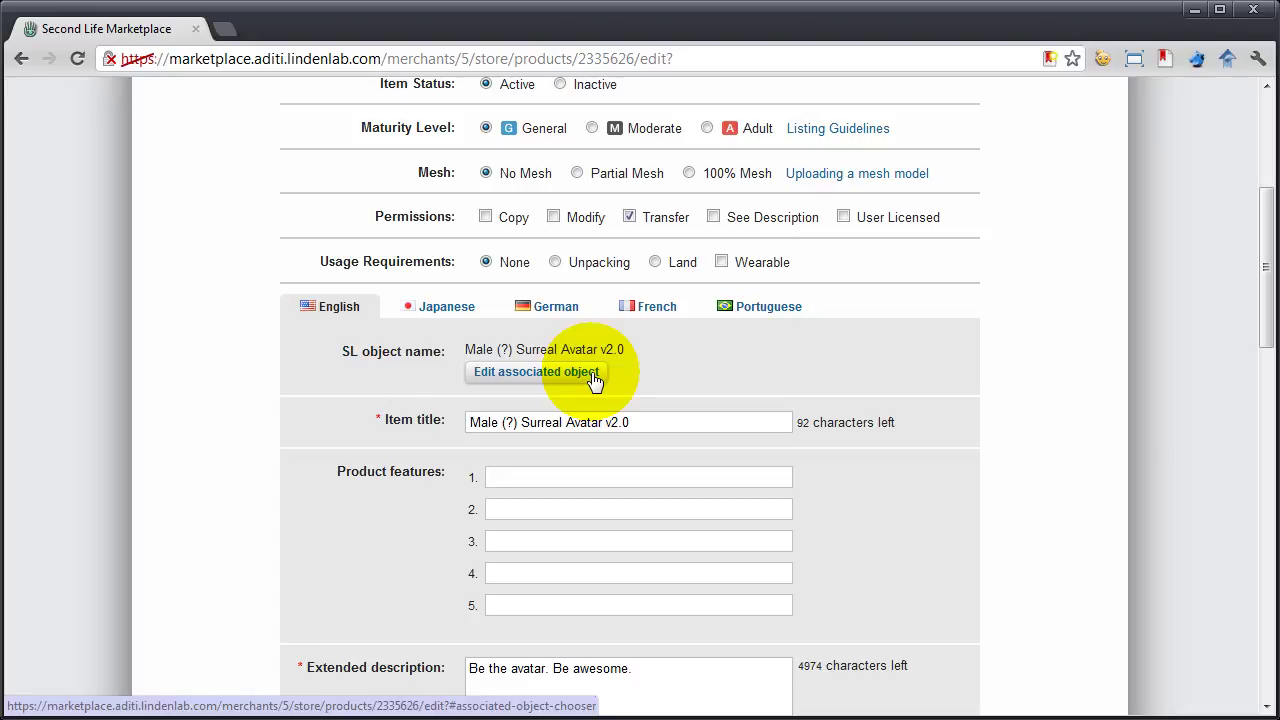
{"action": "left_click", "coordinate": [593, 376]}
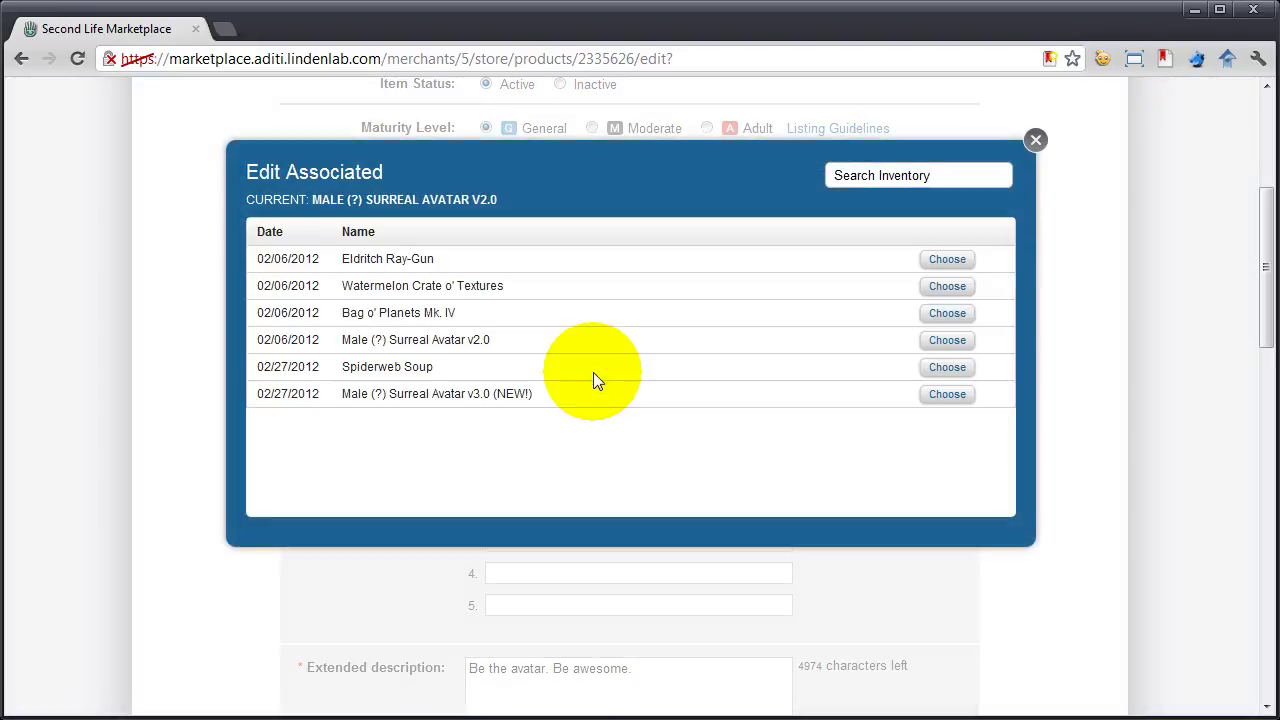
{"action": "left_click", "coordinate": [964, 403]}
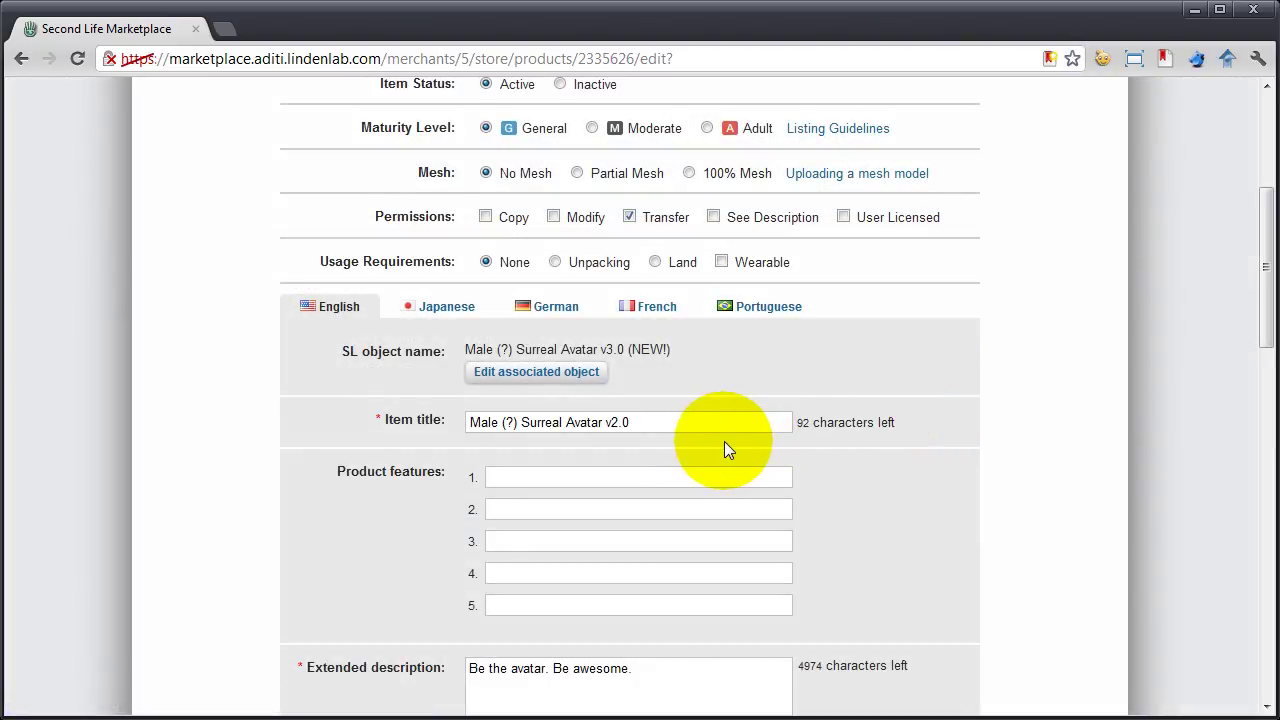
Step: Change the listing title's version from 2 to 3 and update the listing
{"action": "left_click", "coordinate": [612, 422]}
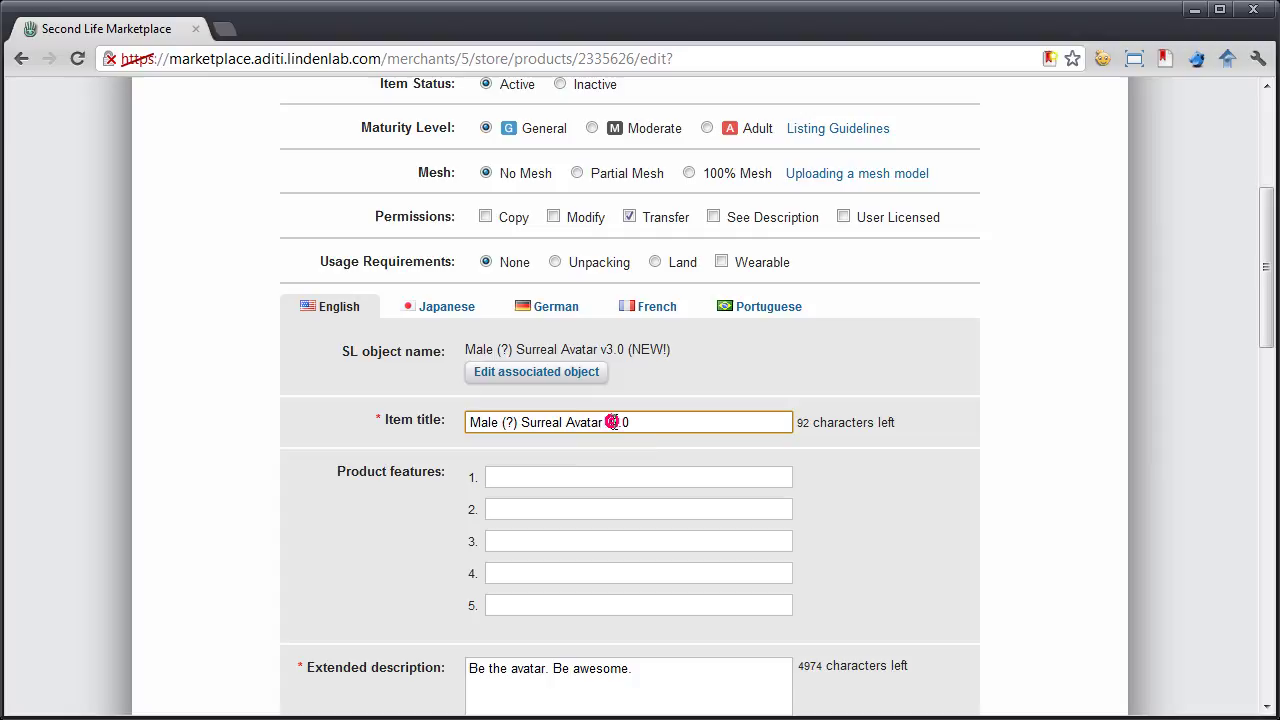
{"action": "key", "text": "Delete"}
{"action": "type", "text": "3"}
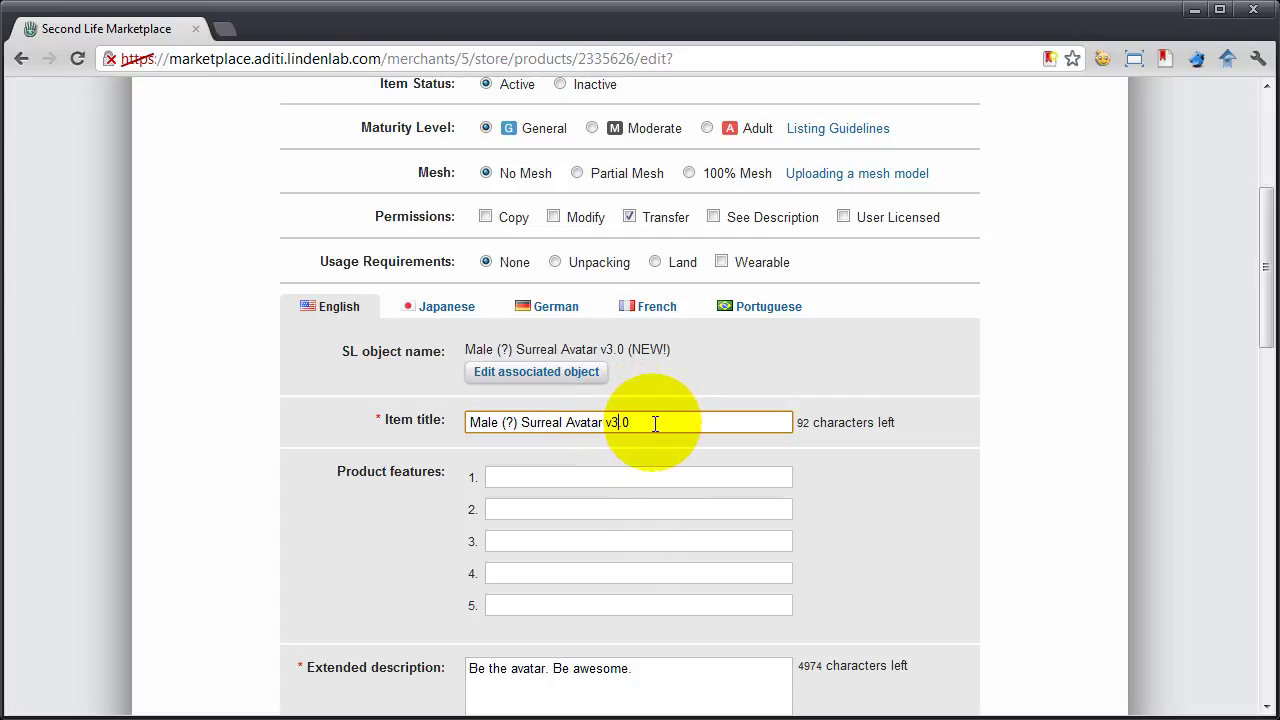
{"action": "scroll", "coordinate": [771, 417], "scroll_direction": "down", "scroll_amount": 5}
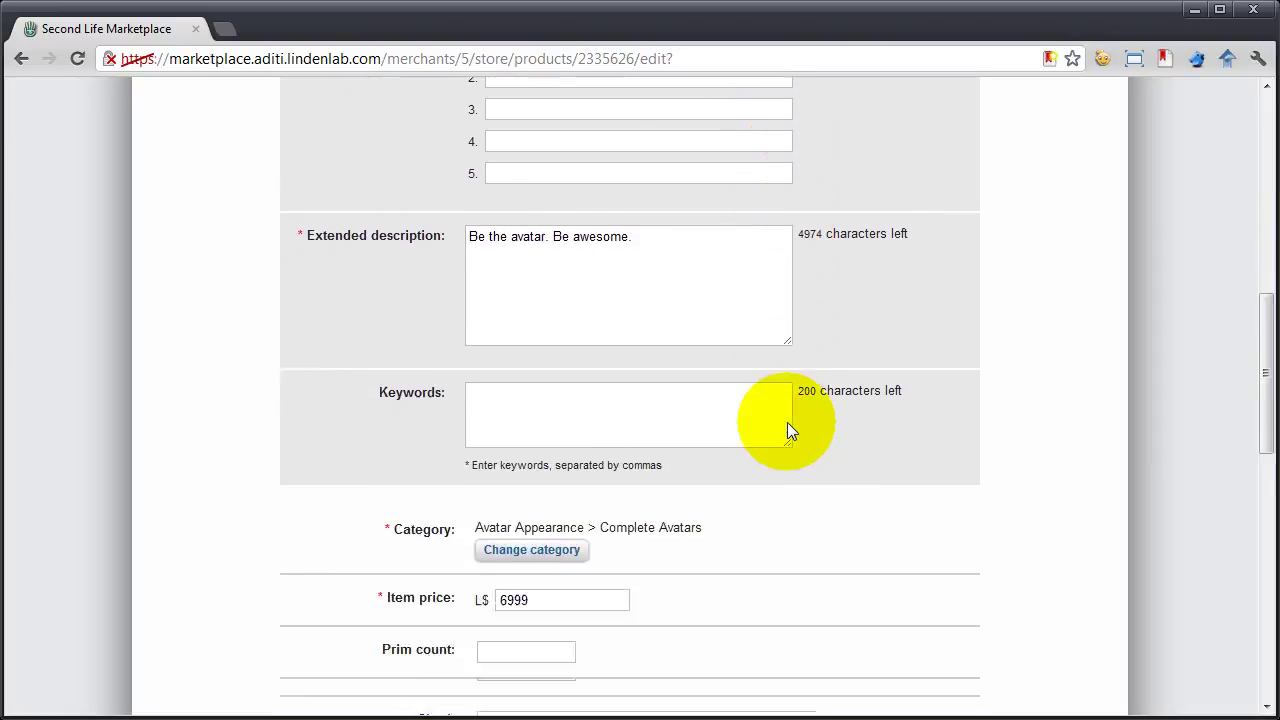
{"action": "scroll", "coordinate": [787, 431], "scroll_direction": "down", "scroll_amount": 6}
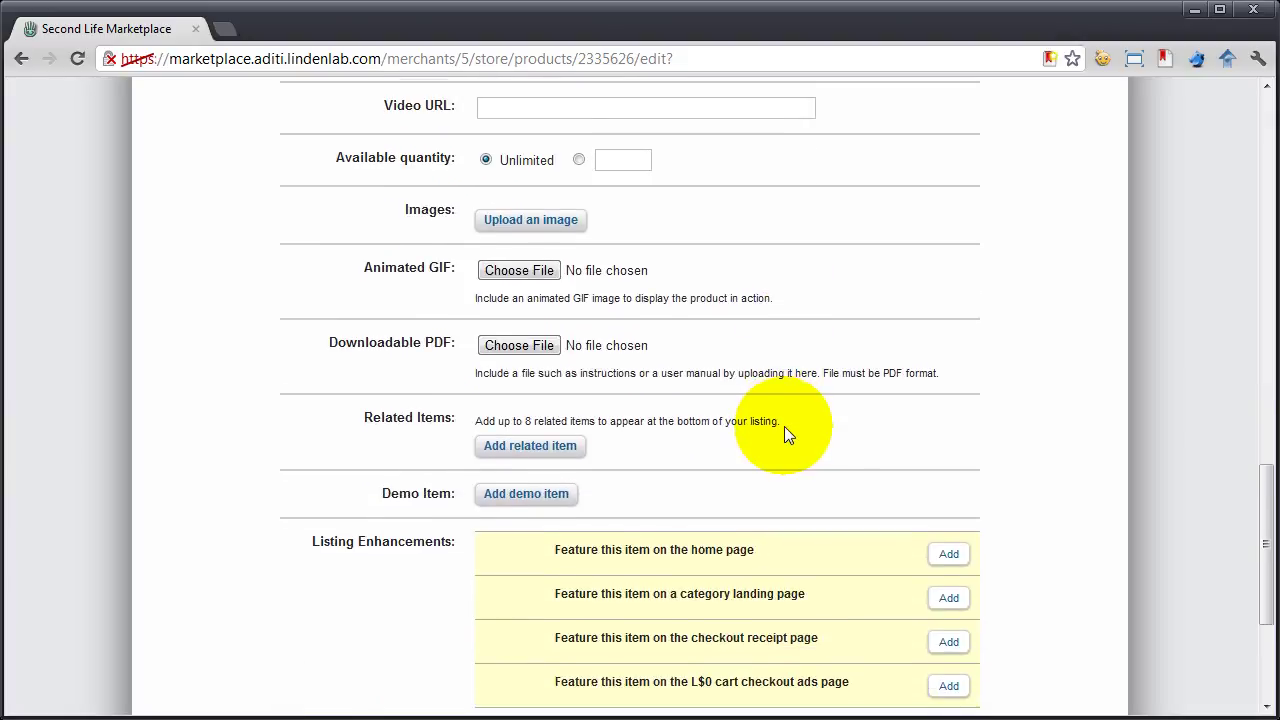
{"action": "scroll", "coordinate": [784, 426], "scroll_direction": "down", "scroll_amount": 3}
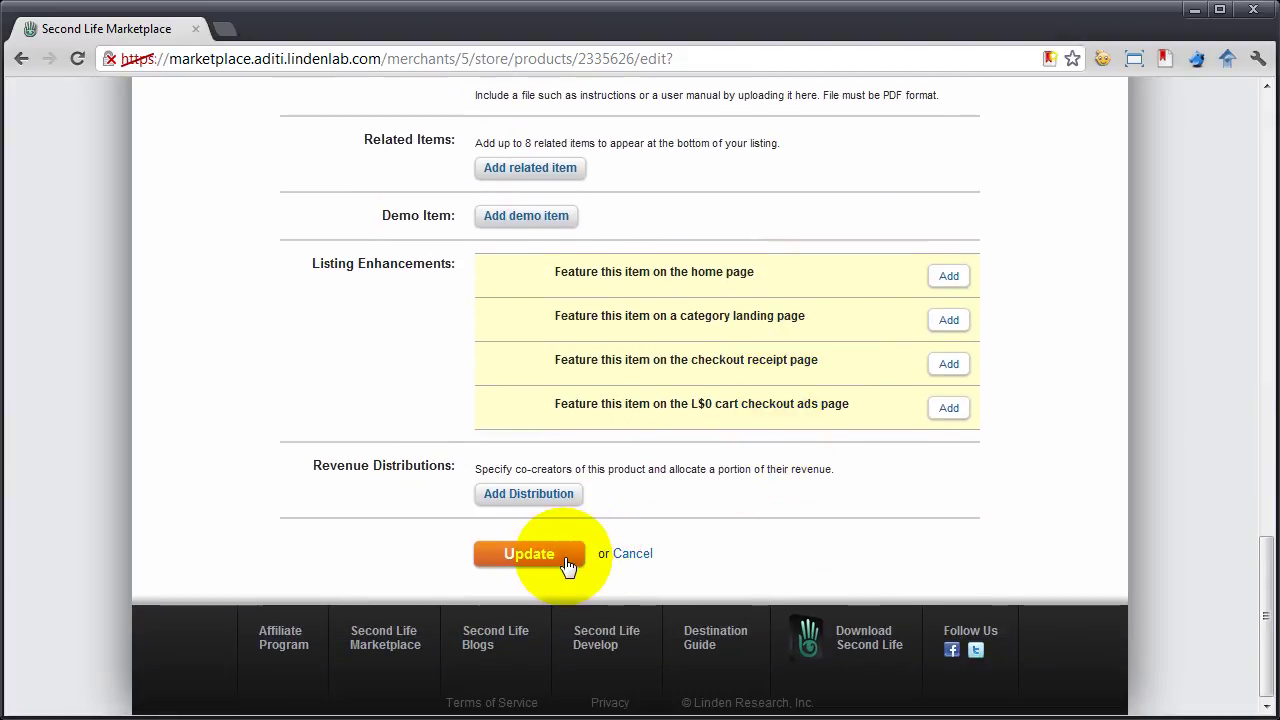
{"action": "left_click", "coordinate": [566, 560]}
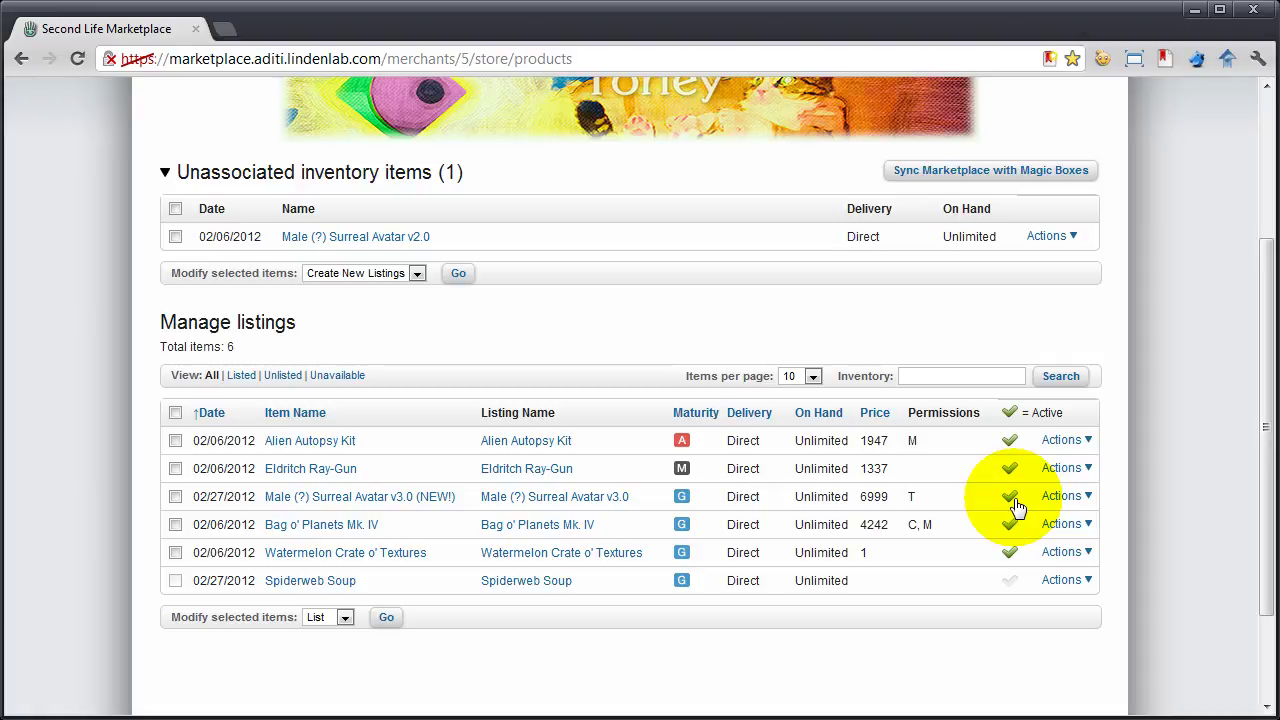
Step: Open and dismiss the Actions menu on the active v3.0 listing
{"action": "left_click", "coordinate": [1065, 495]}
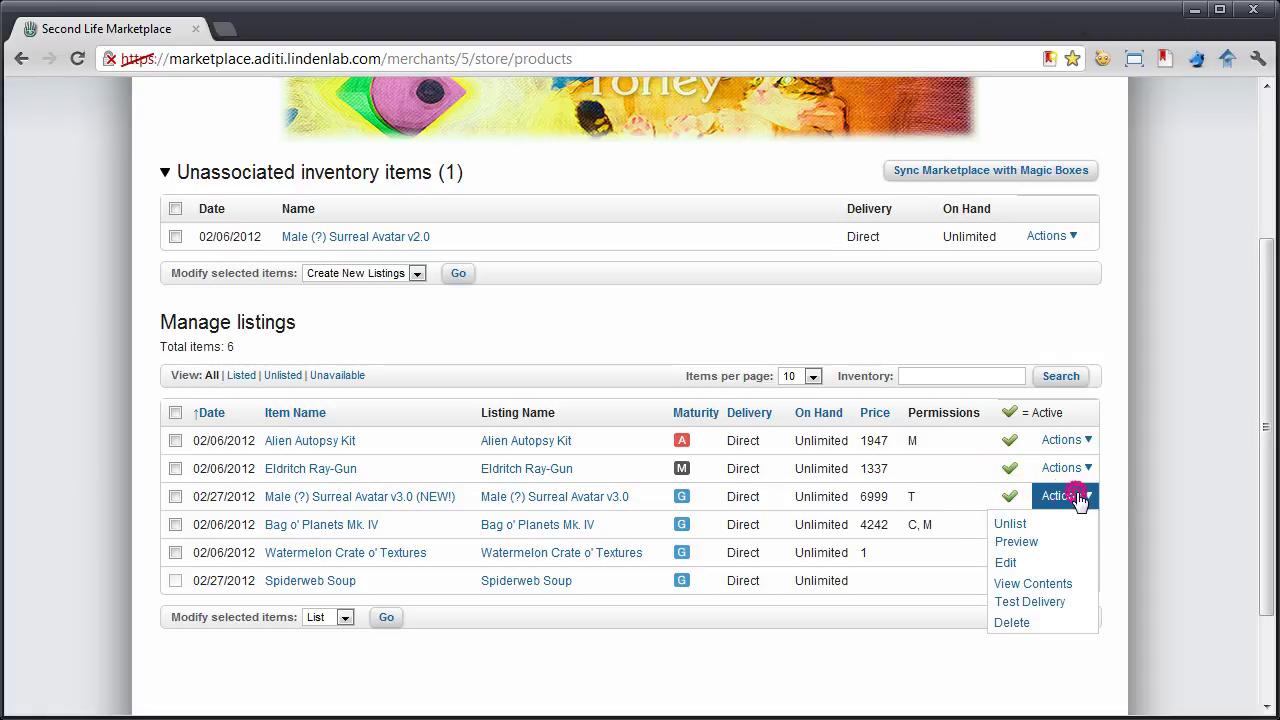
{"action": "left_click", "coordinate": [1063, 496]}
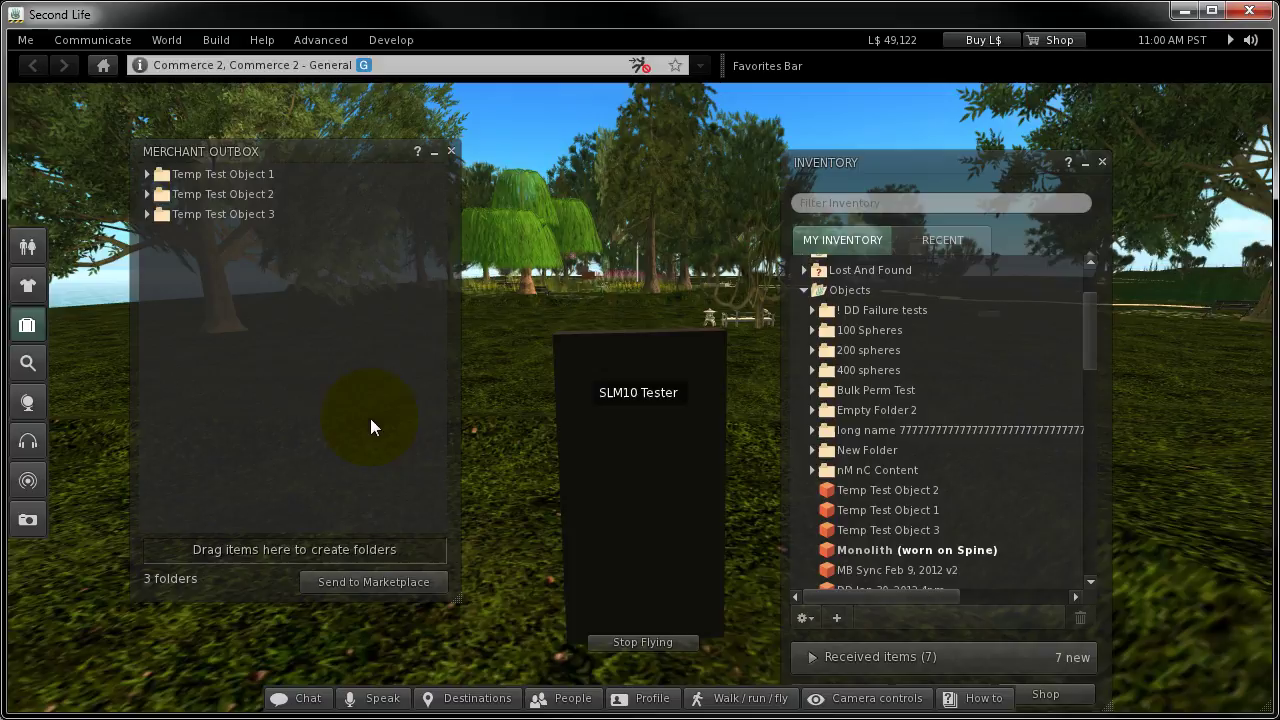
Step: Send the Temp Test Object 1, 2 and 3 folders from the outbox to Marketplace
{"action": "left_click", "coordinate": [407, 584]}
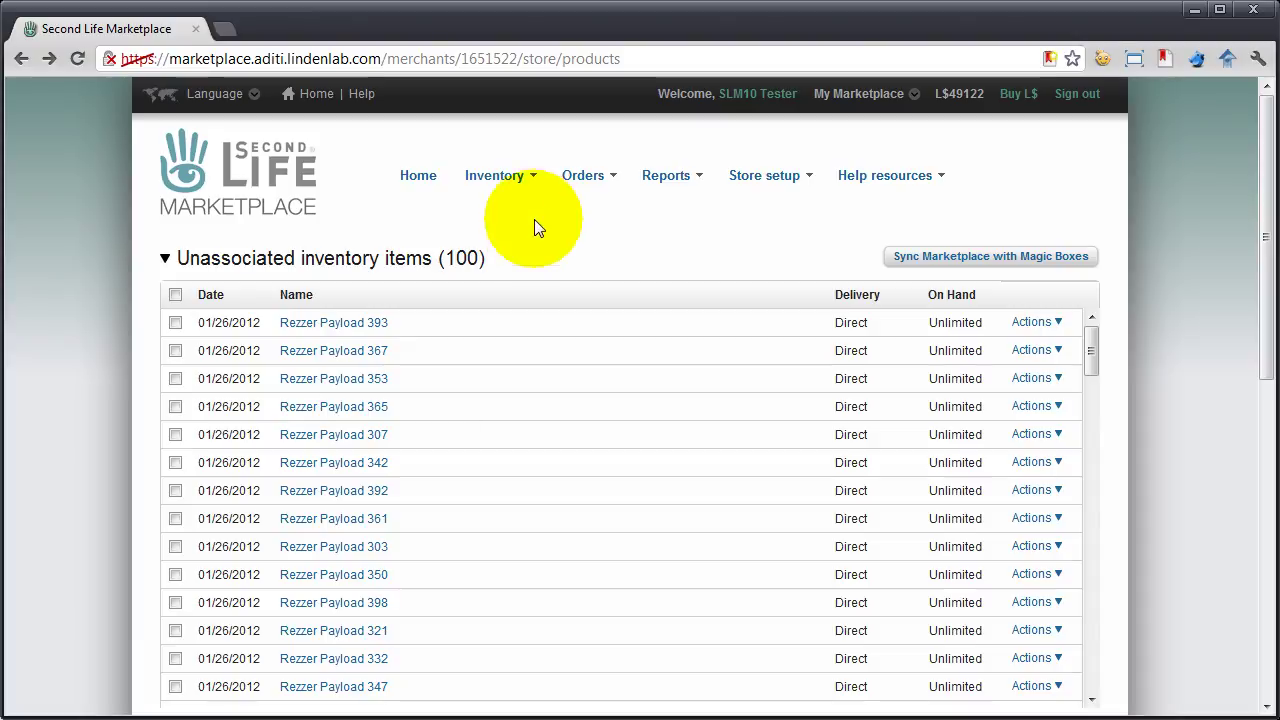
Step: Open the store's Import failure log from the Inventory menu
{"action": "left_click", "coordinate": [528, 183]}
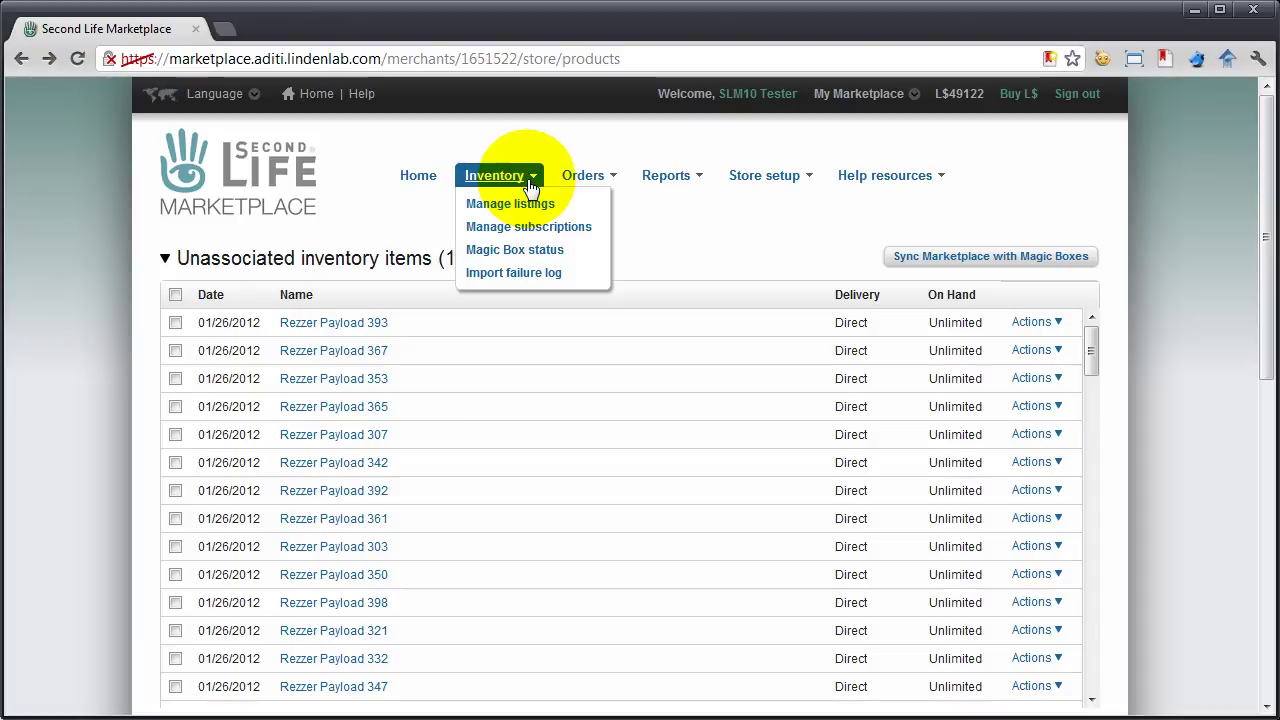
{"action": "left_click", "coordinate": [564, 276]}
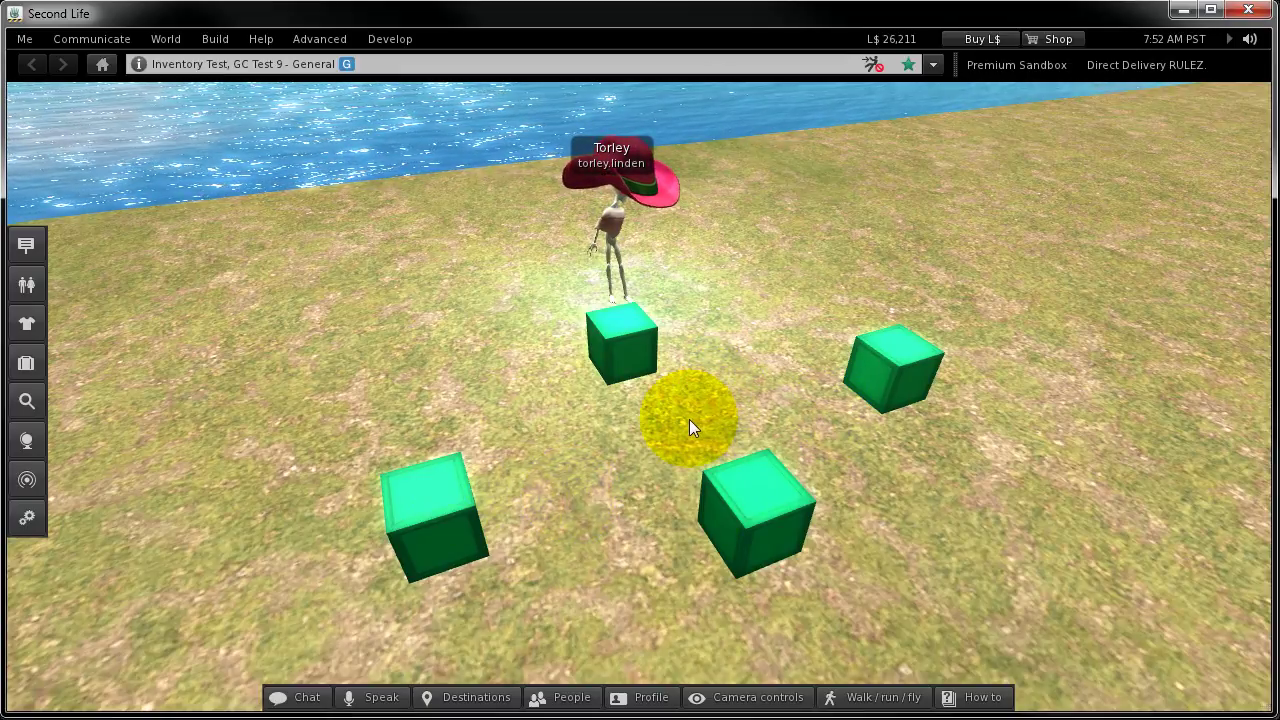
Step: Delete the top, lower-left and lower-right green cubes, then bring up options for the right cube
{"action": "right_click", "coordinate": [632, 330]}
{"action": "left_click", "coordinate": [691, 579]}
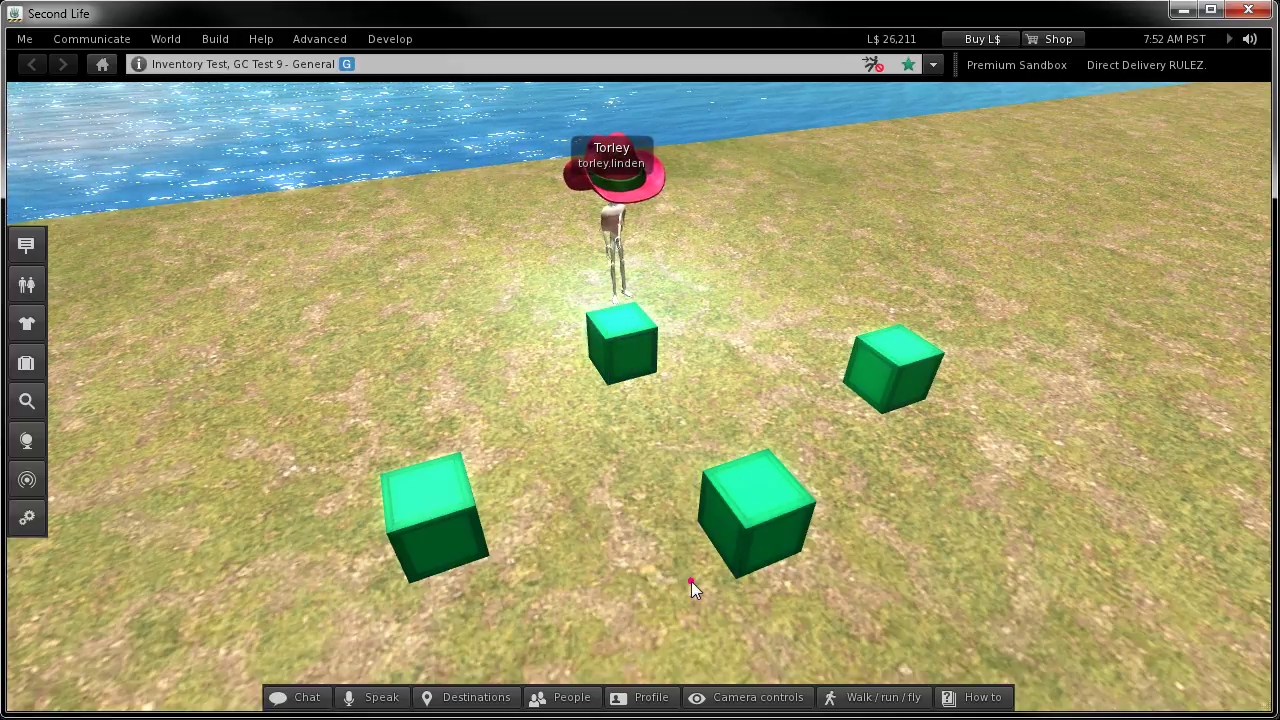
{"action": "right_click", "coordinate": [431, 500]}
{"action": "left_click", "coordinate": [496, 486]}
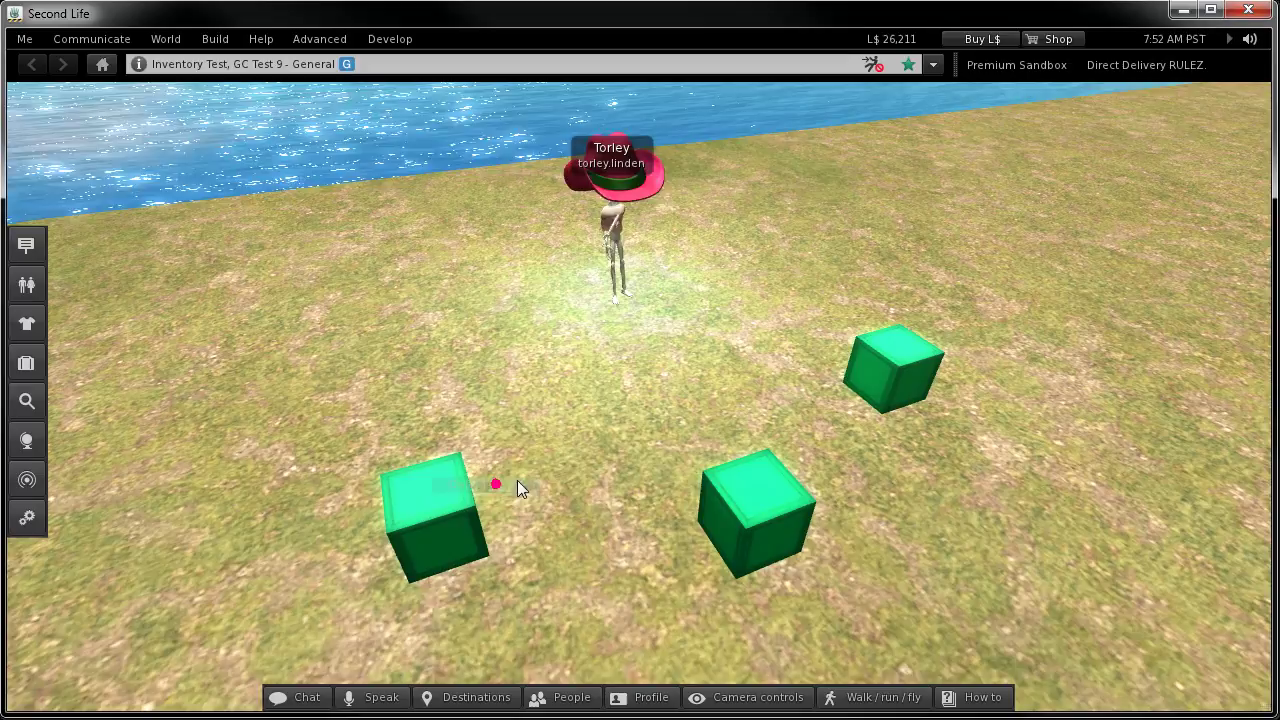
{"action": "right_click", "coordinate": [749, 482]}
{"action": "left_click", "coordinate": [777, 469]}
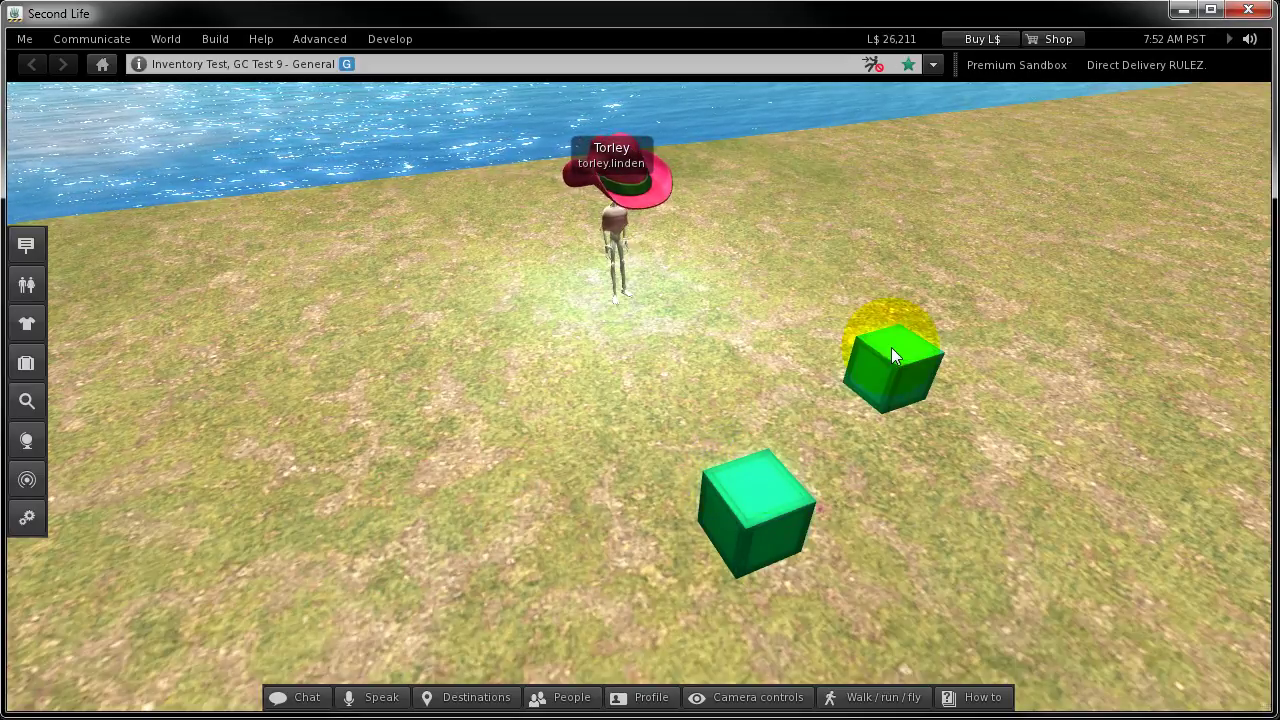
{"action": "right_click", "coordinate": [893, 342]}
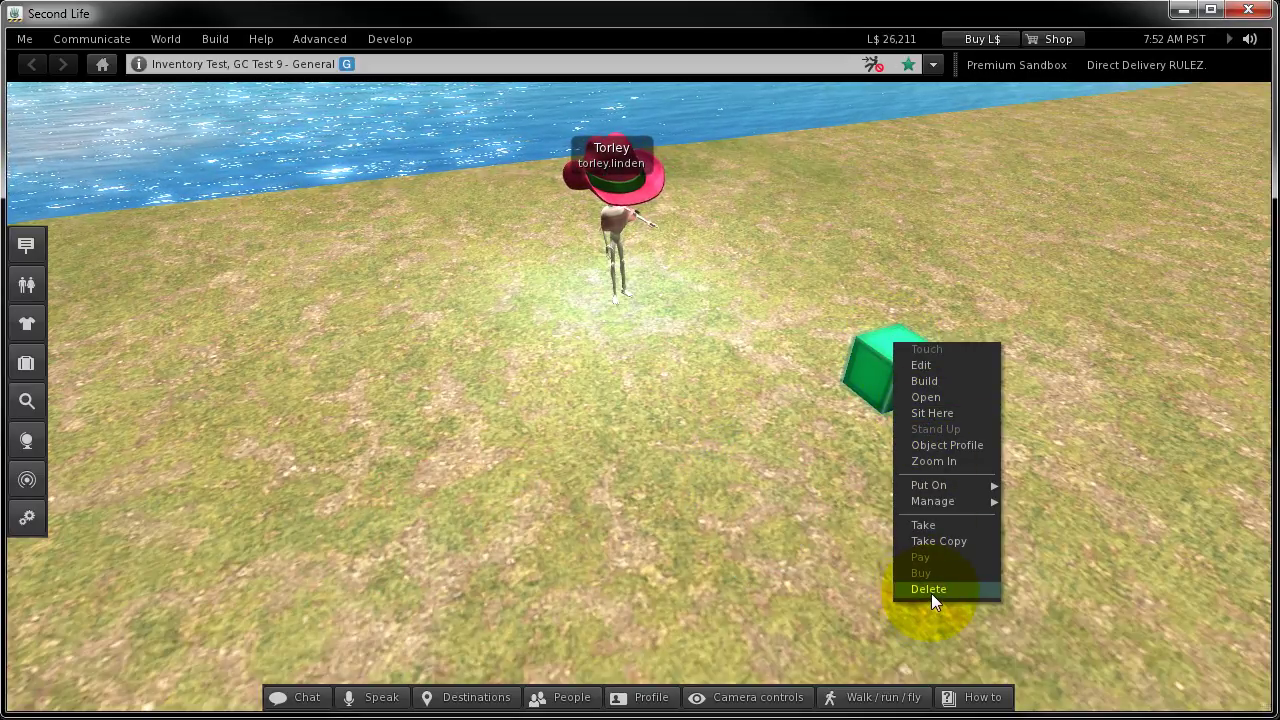